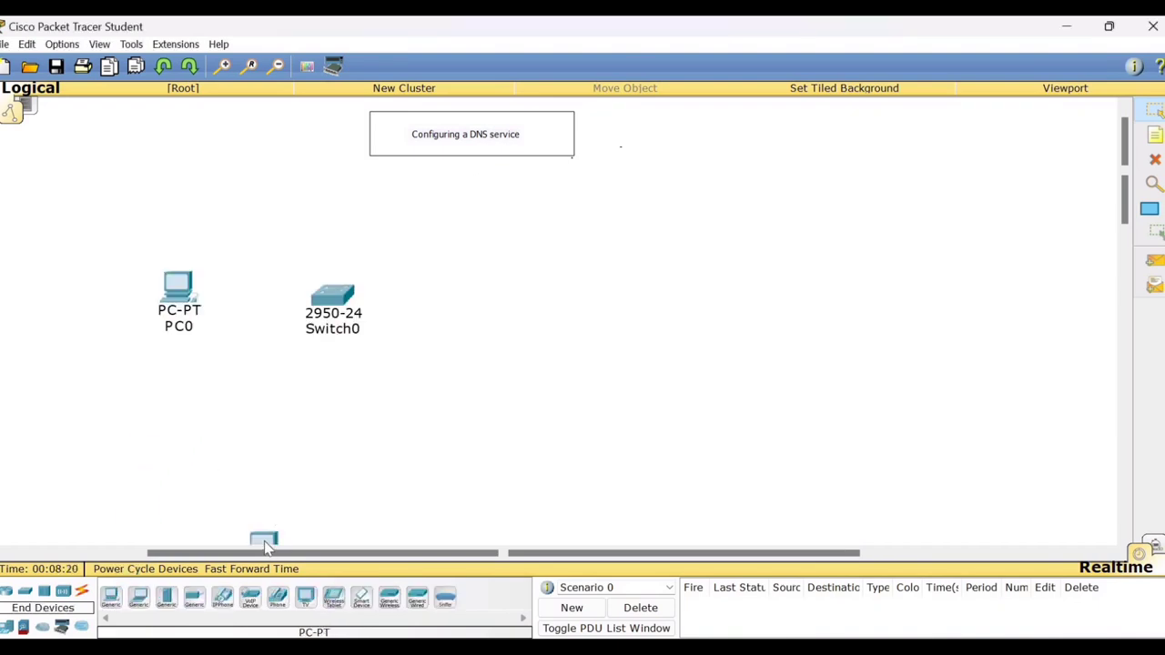
Add PC1 beside the switch and rearrange PC0, PC1 and Switch0 neatly.
left_click(190, 456)
left_click_drag(190, 455, 197, 394)
left_click_drag(202, 301, 225, 252)
left_click_drag(193, 392, 219, 371)
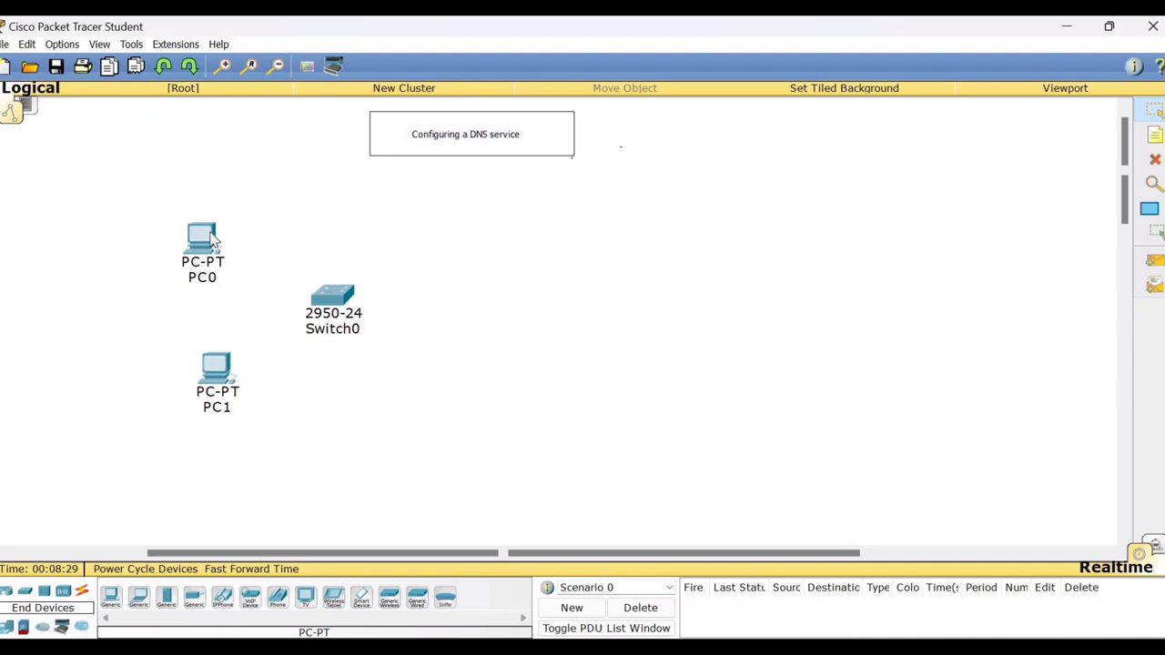
left_click_drag(209, 246, 240, 285)
left_click_drag(344, 304, 368, 310)
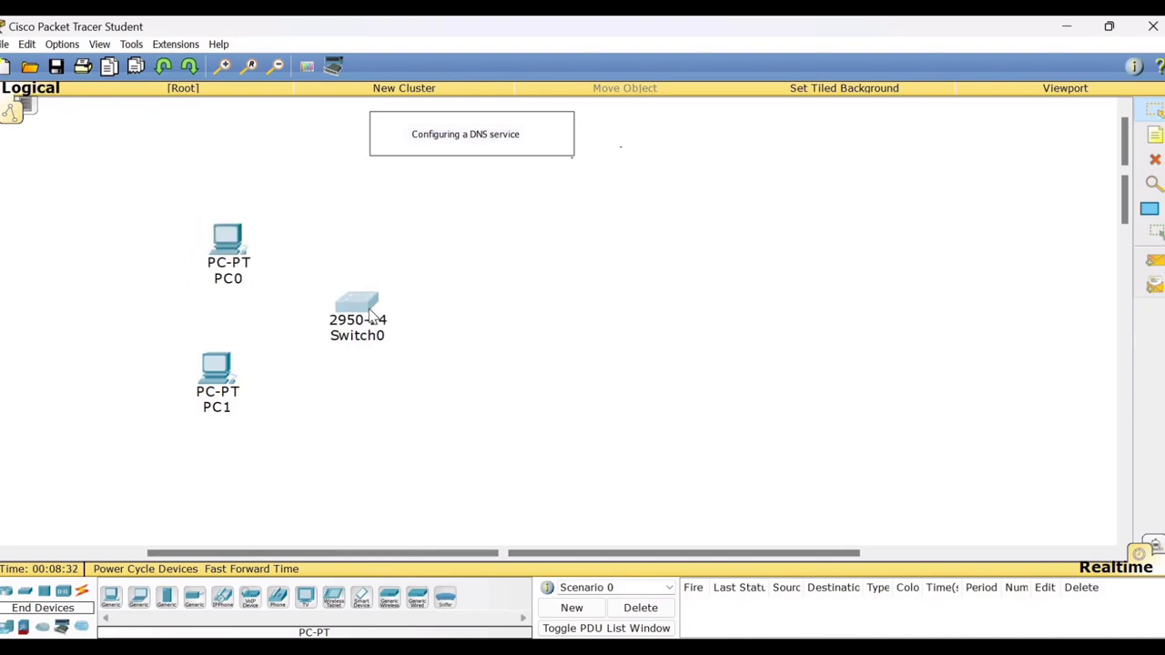
Place two generic servers, Server0 and Server1, one below the other.
left_click(167, 597)
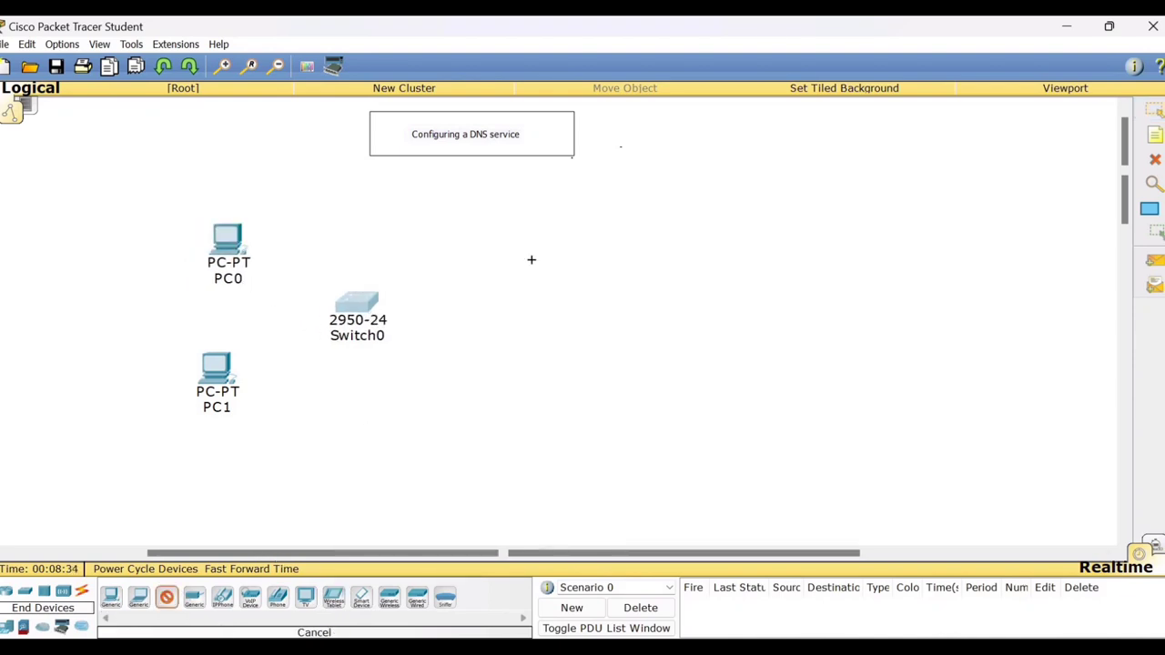
left_click(560, 233)
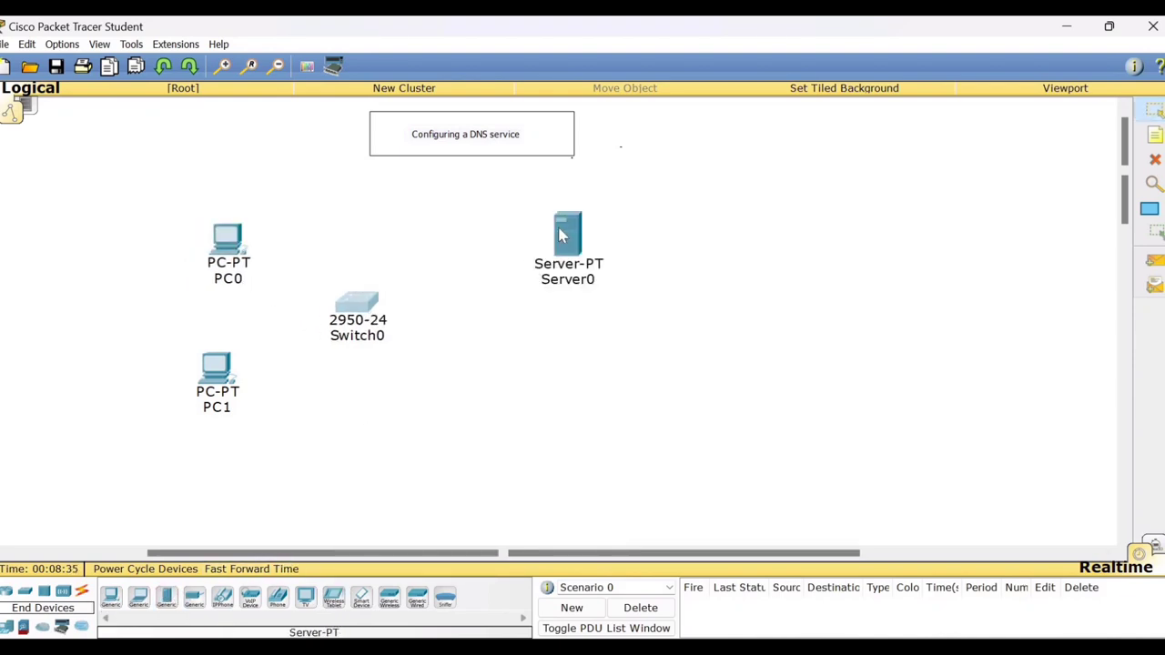
left_click(167, 597)
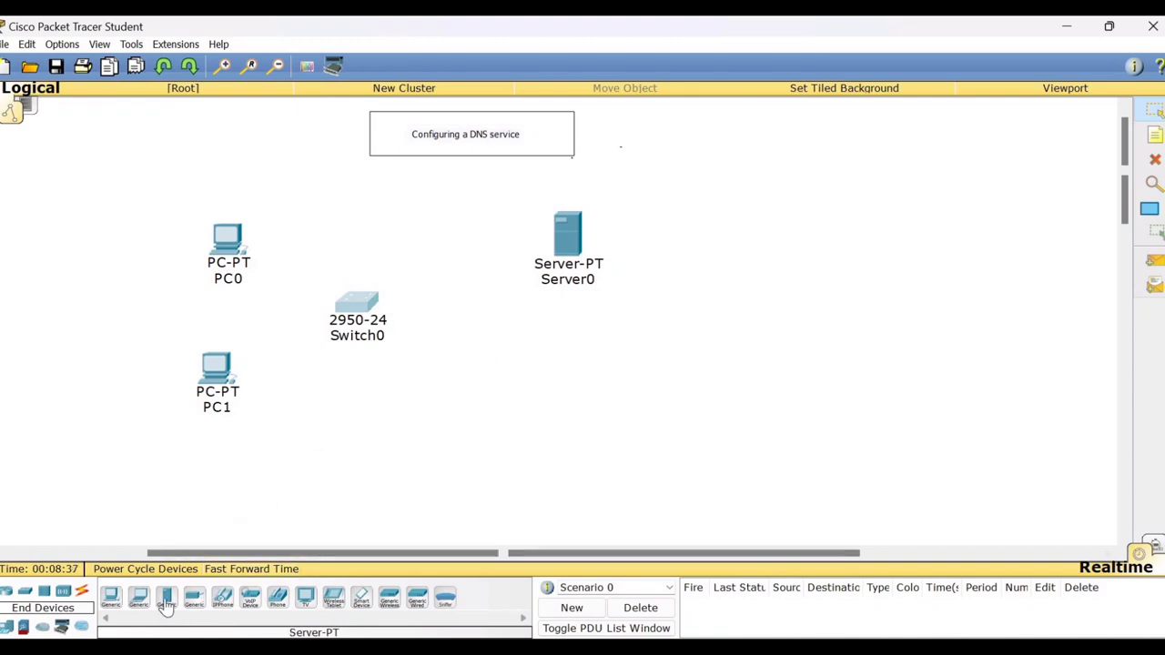
left_click(568, 369)
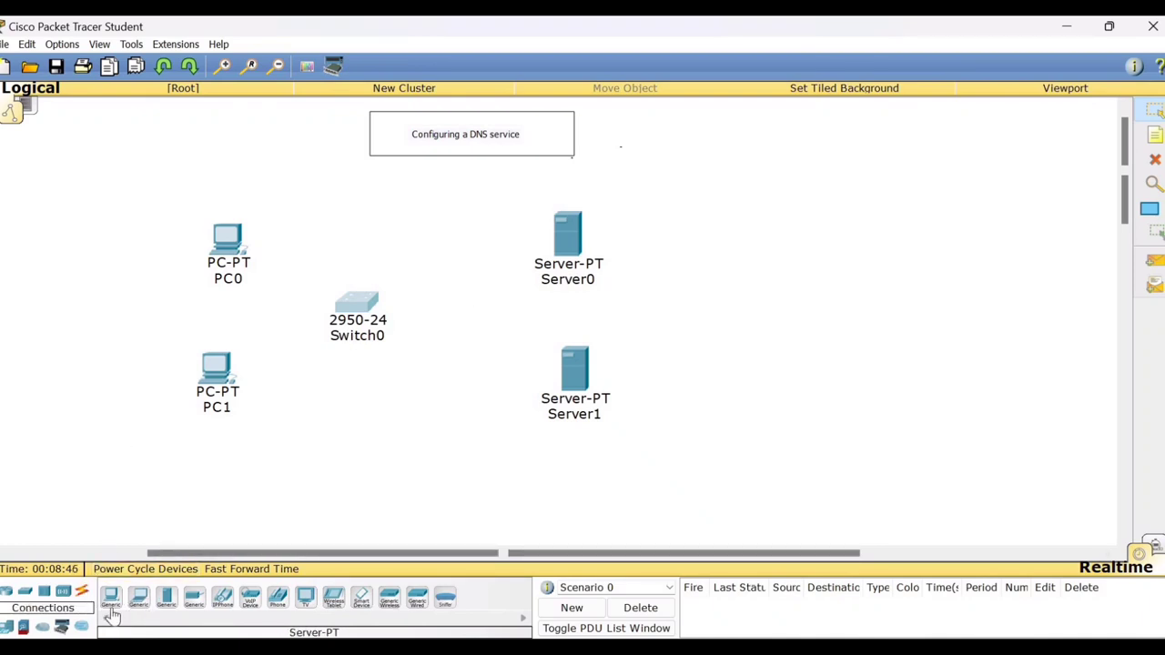
Cable PC0 and PC1 to Switch0 using the automatic connection type.
left_click(82, 592)
left_click(110, 597)
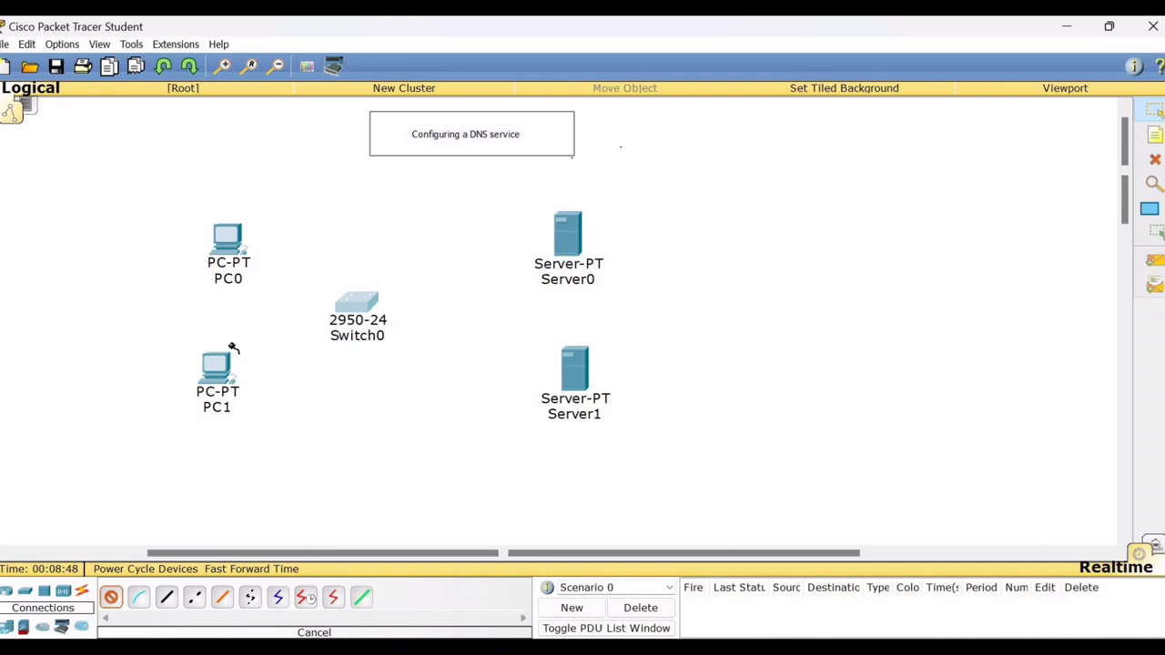
left_click(232, 247)
left_click(346, 299)
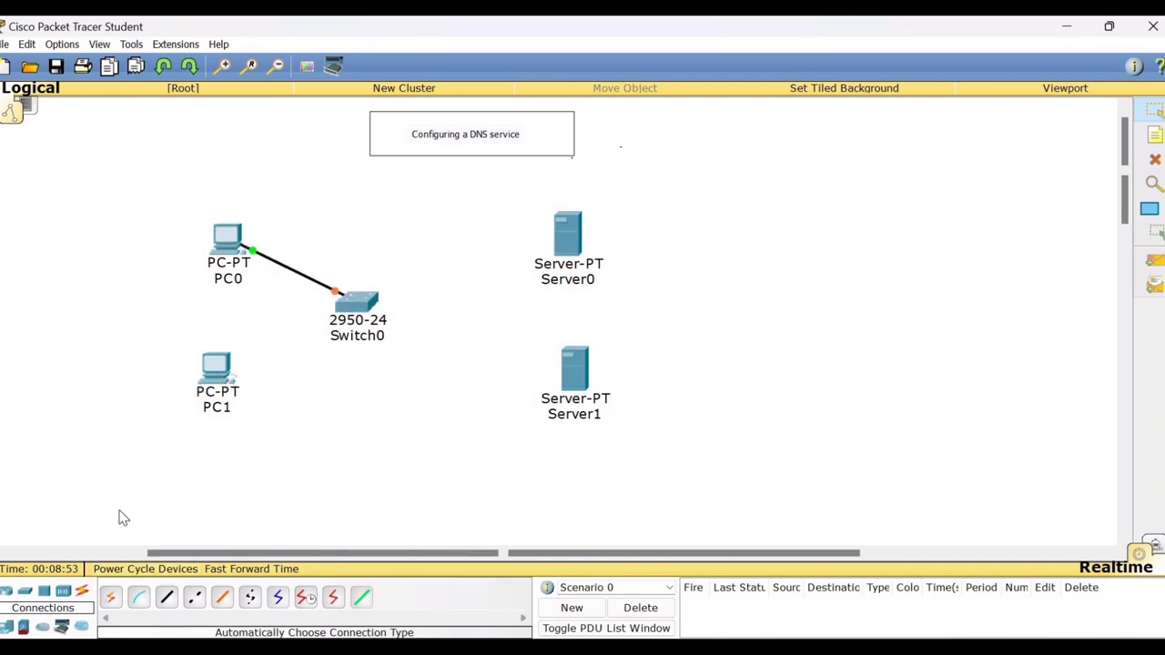
left_click(110, 597)
left_click(219, 375)
left_click(339, 321)
Cable Server0 and Server1 to Switch0 with automatic connections.
left_click(109, 596)
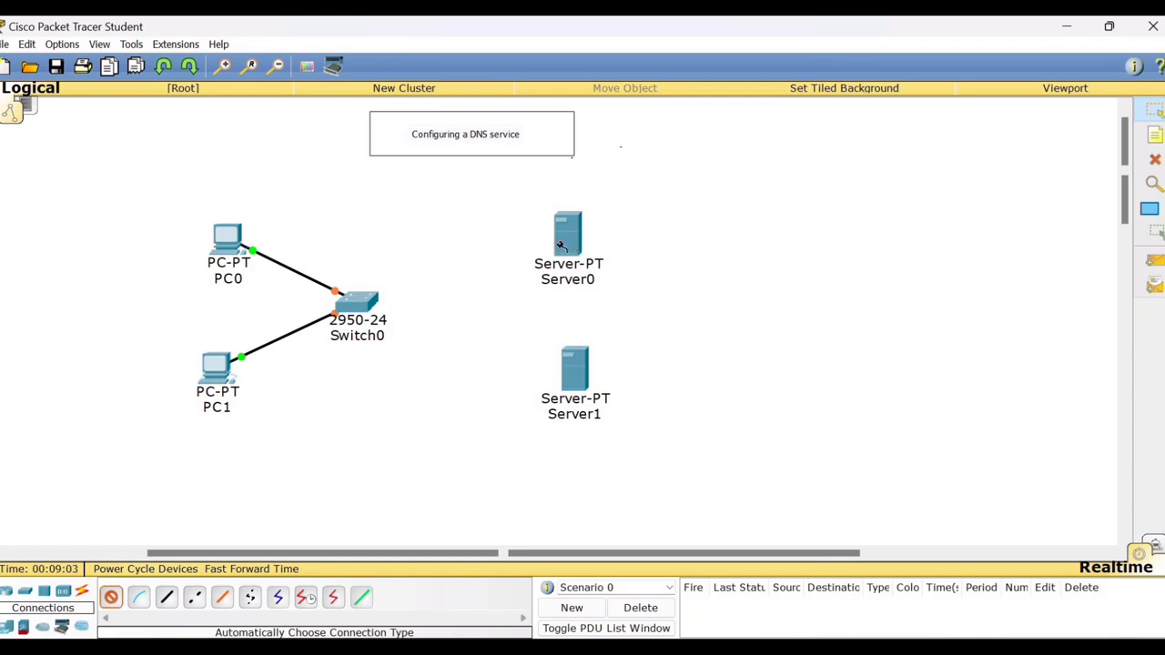
left_click(564, 244)
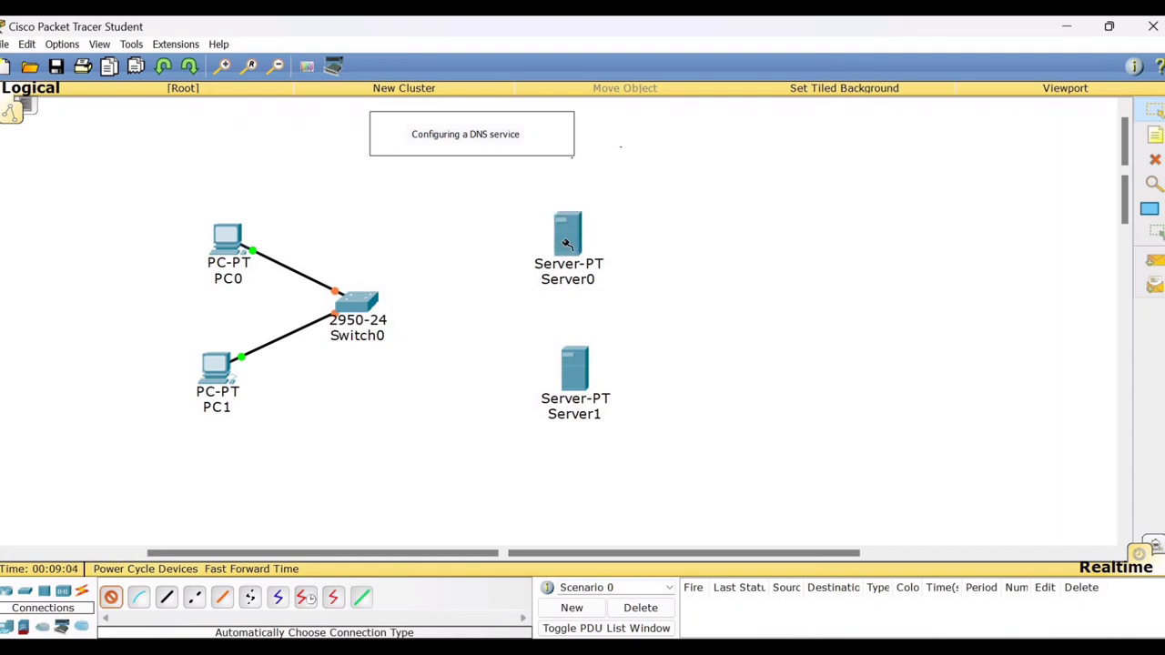
left_click(370, 311)
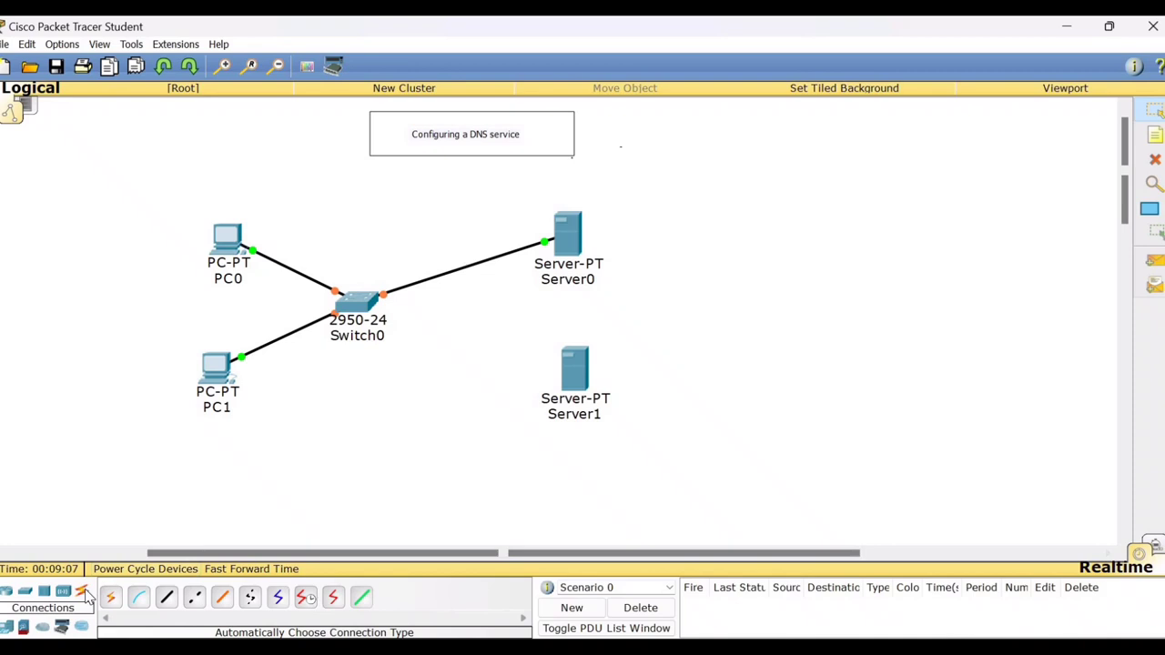
left_click(108, 598)
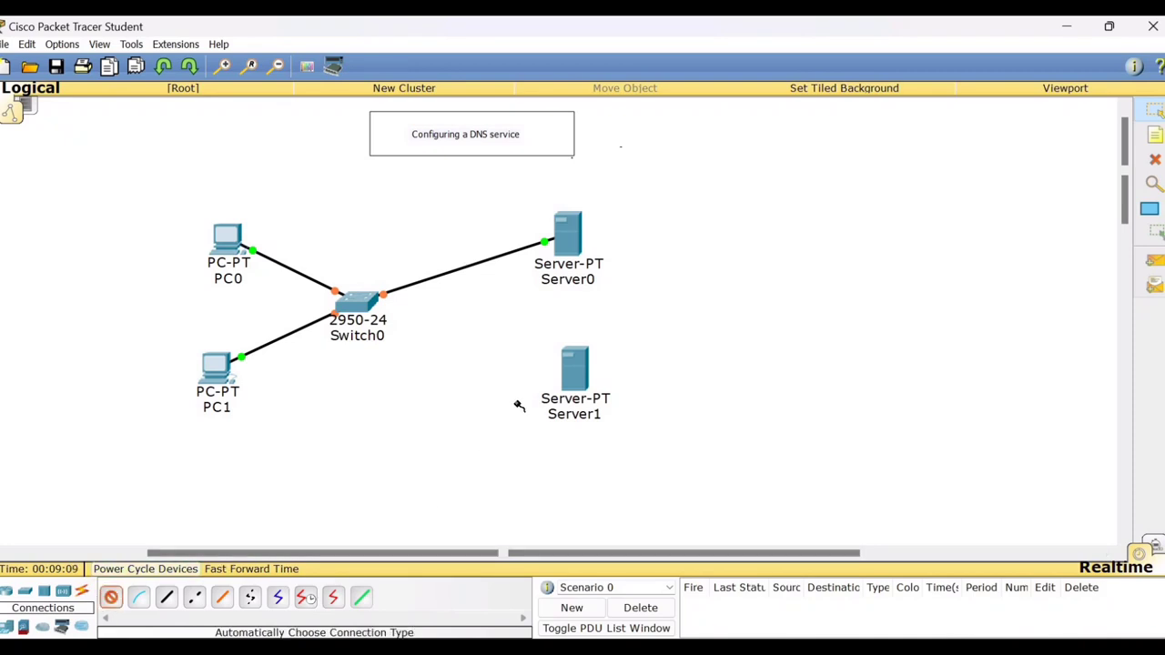
left_click(574, 382)
left_click(368, 308)
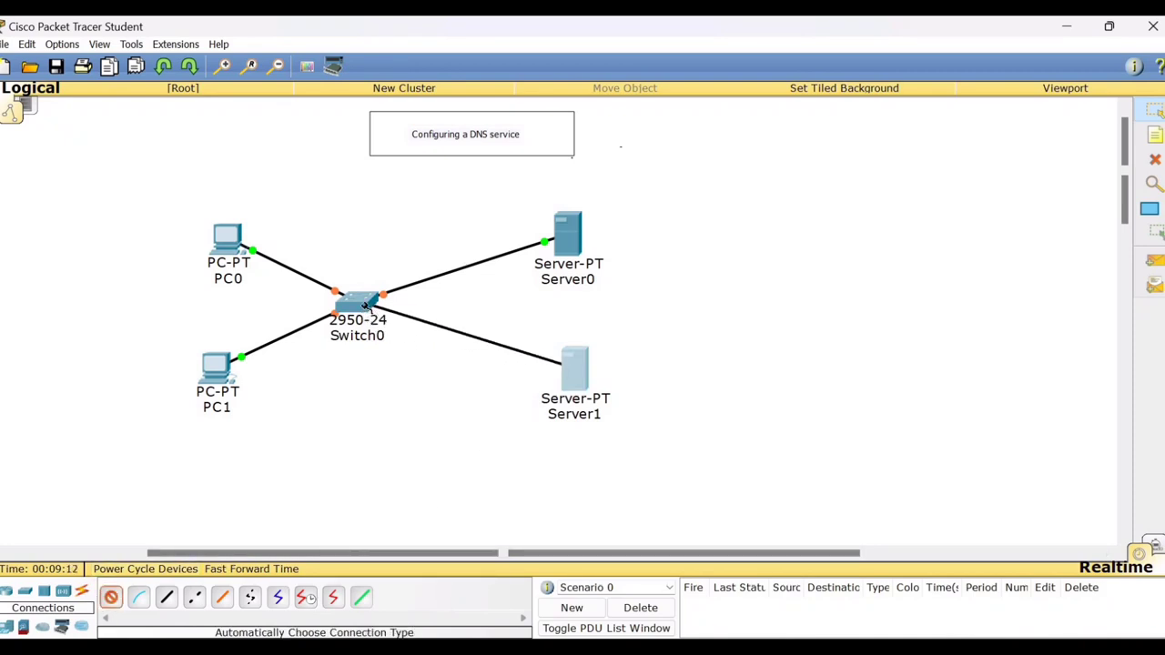
left_click(1155, 135)
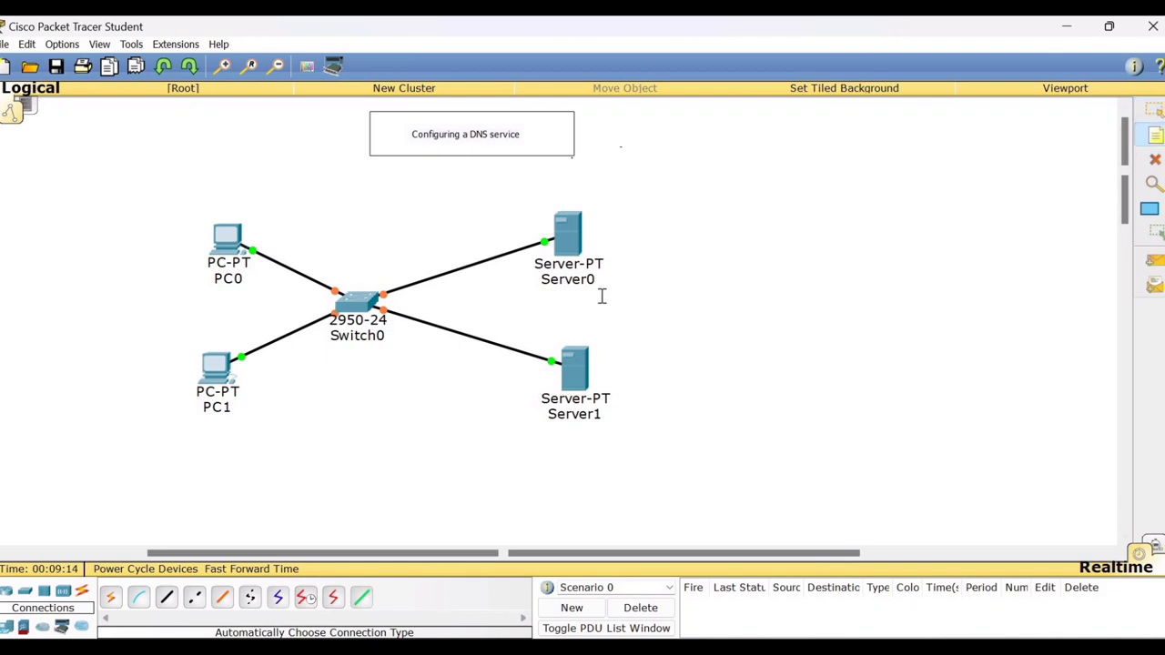
Add a 'DNS' note beside Server0 and a 'Gmail' note near Server1.
left_click(559, 293)
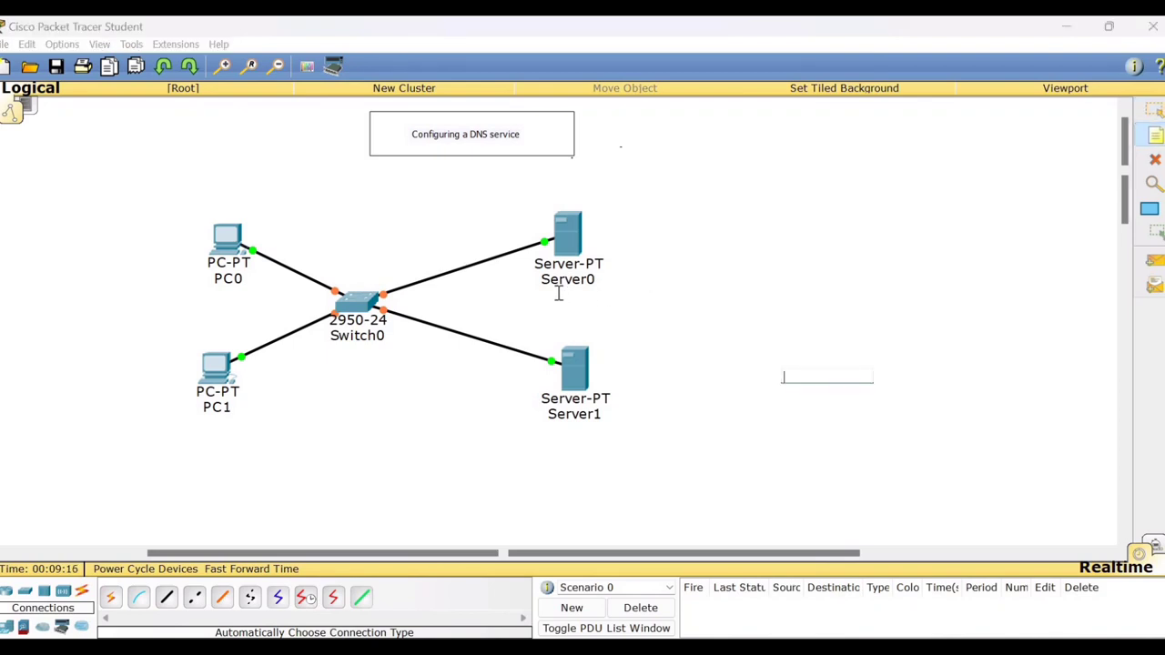
left_click(616, 304)
type("d")
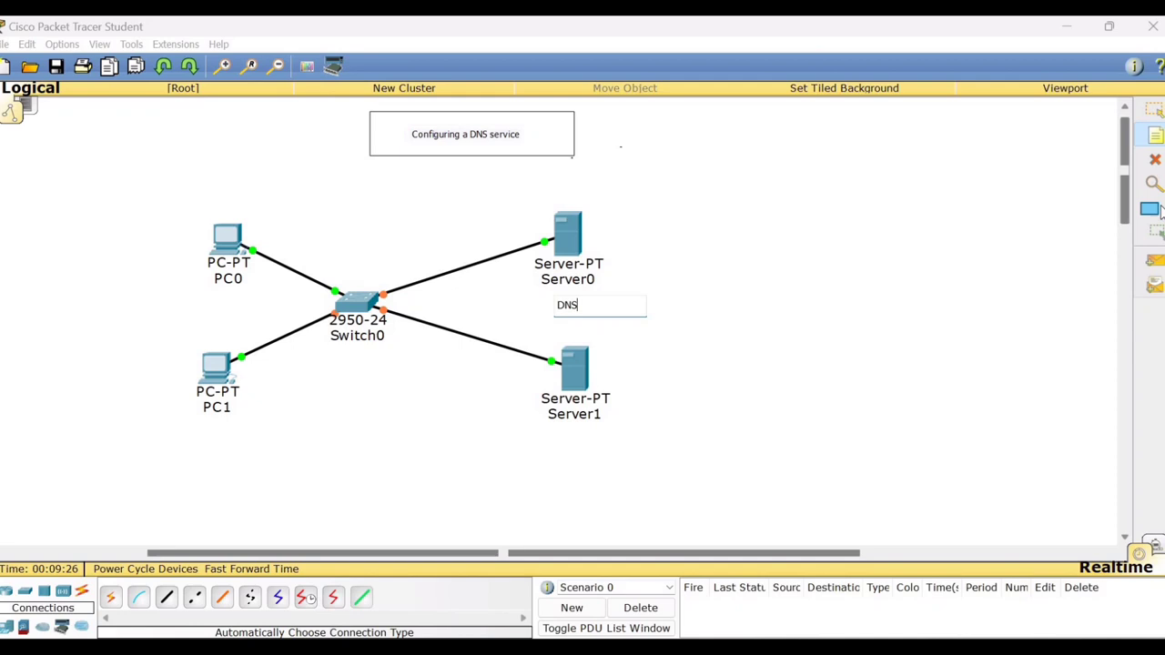
left_click(584, 435)
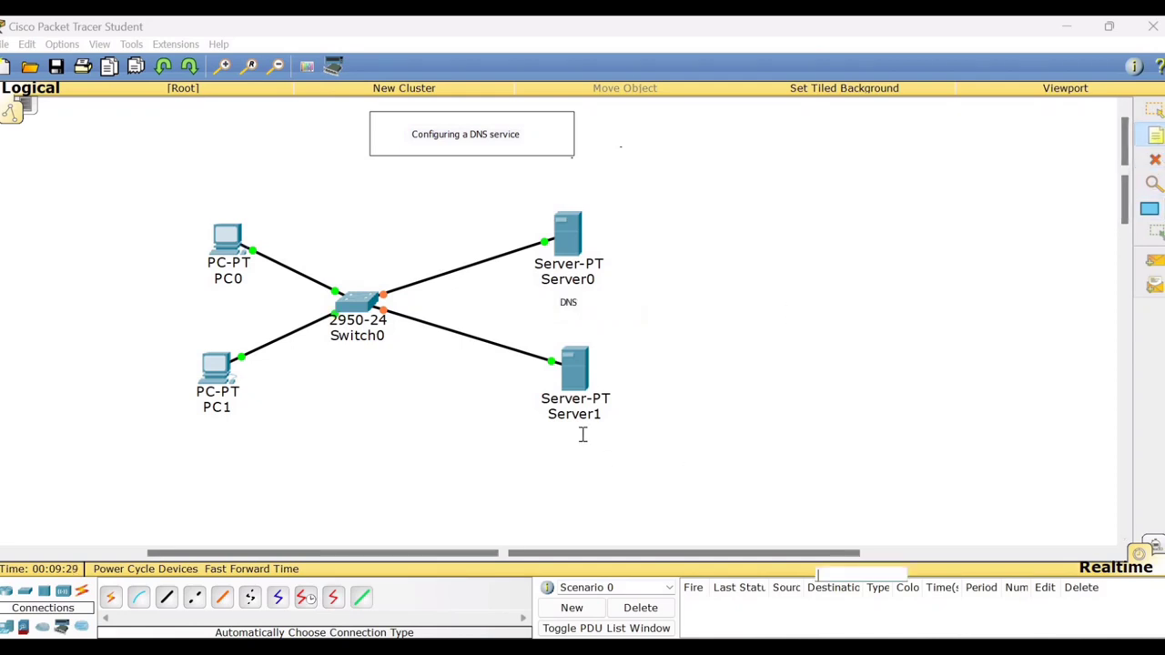
left_click(1154, 137)
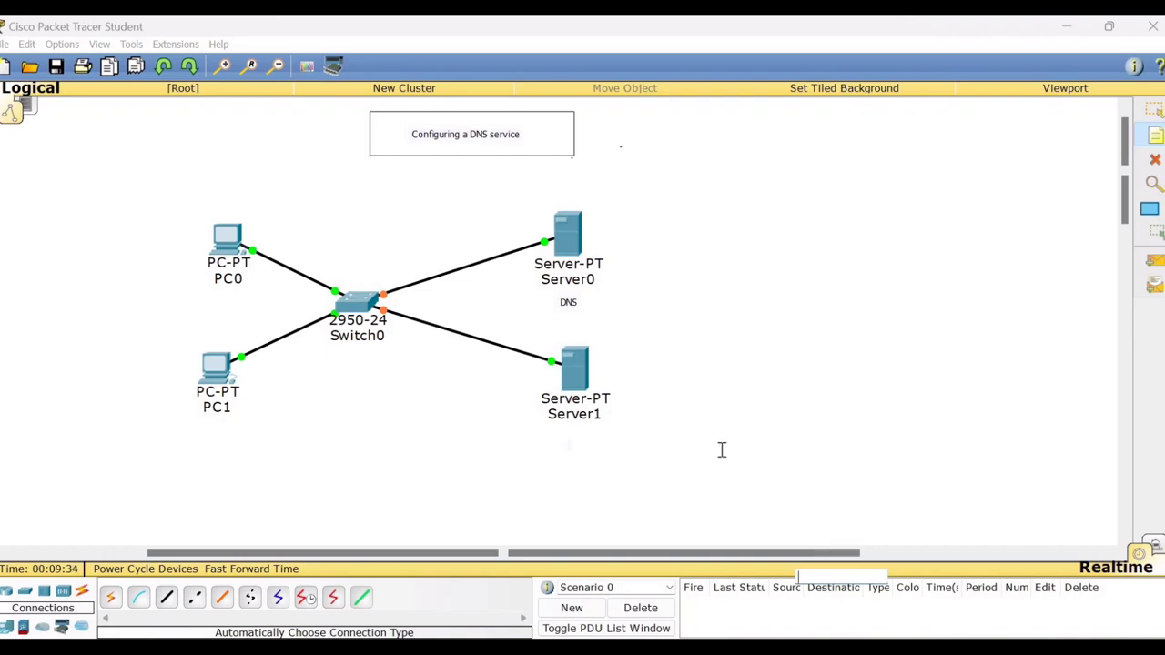
type("Gmail")
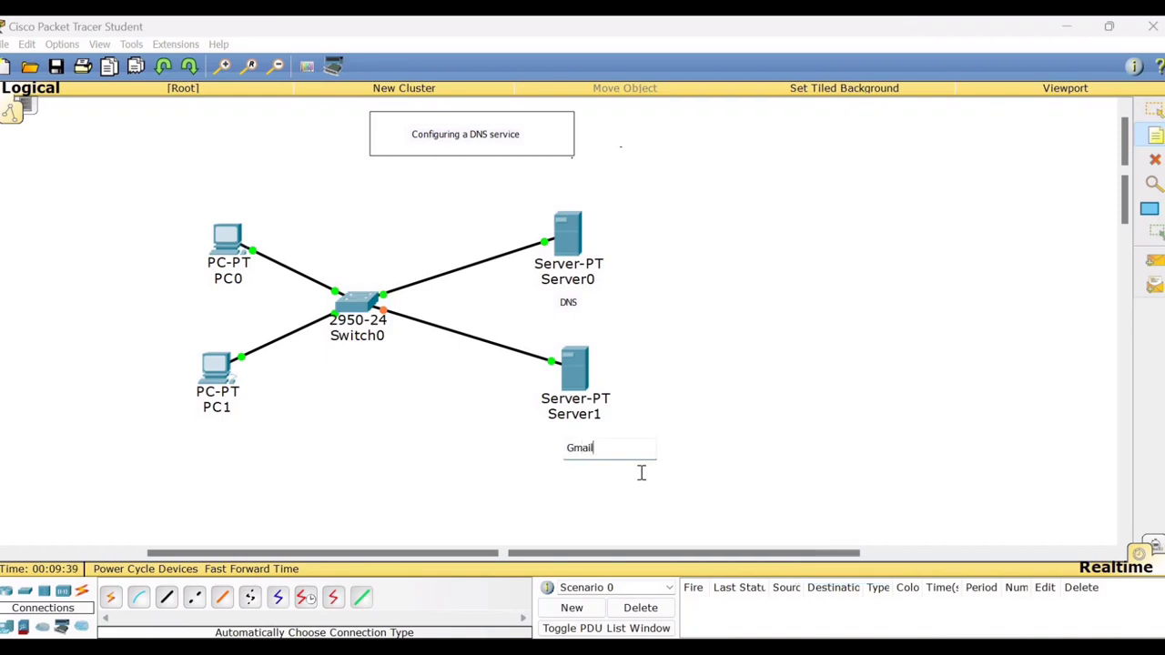
left_click(798, 312)
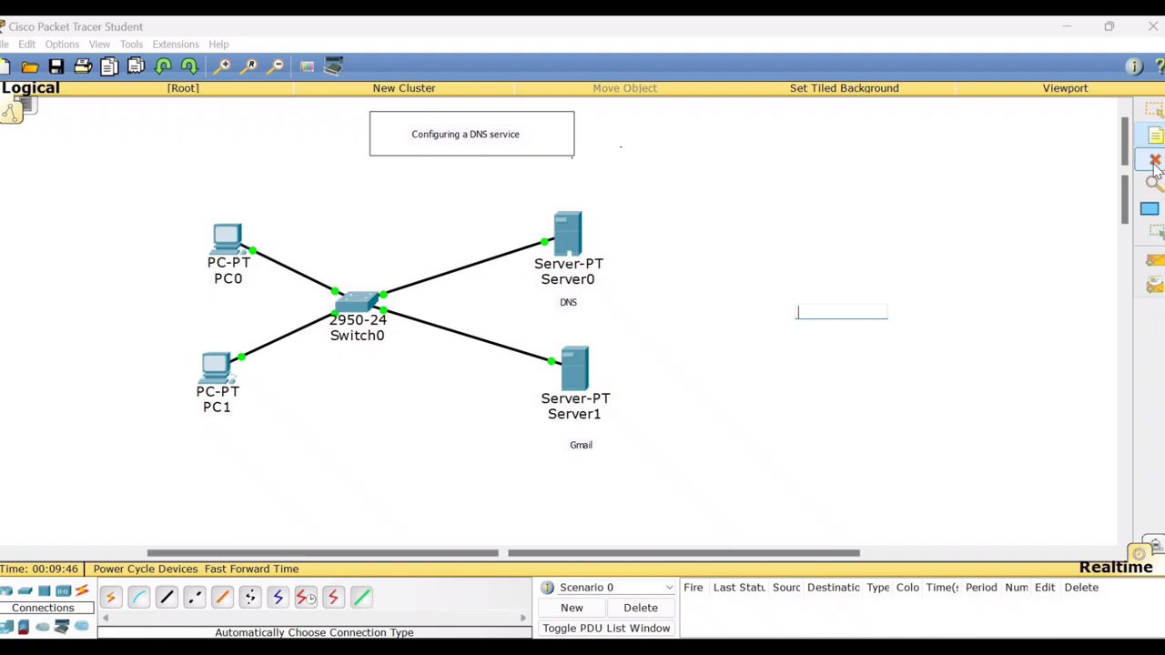
left_click(1155, 159)
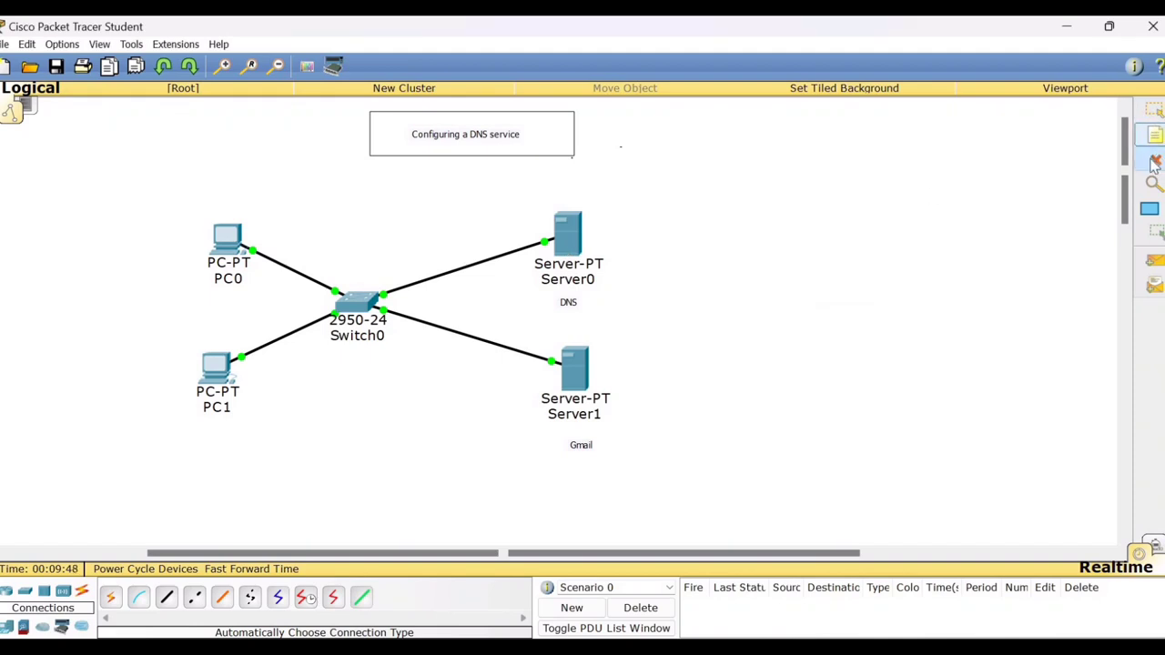
Move Server0 up, Server1 down, and the DNS note just below Server0.
left_click(1154, 111)
left_click_drag(593, 227, 654, 188)
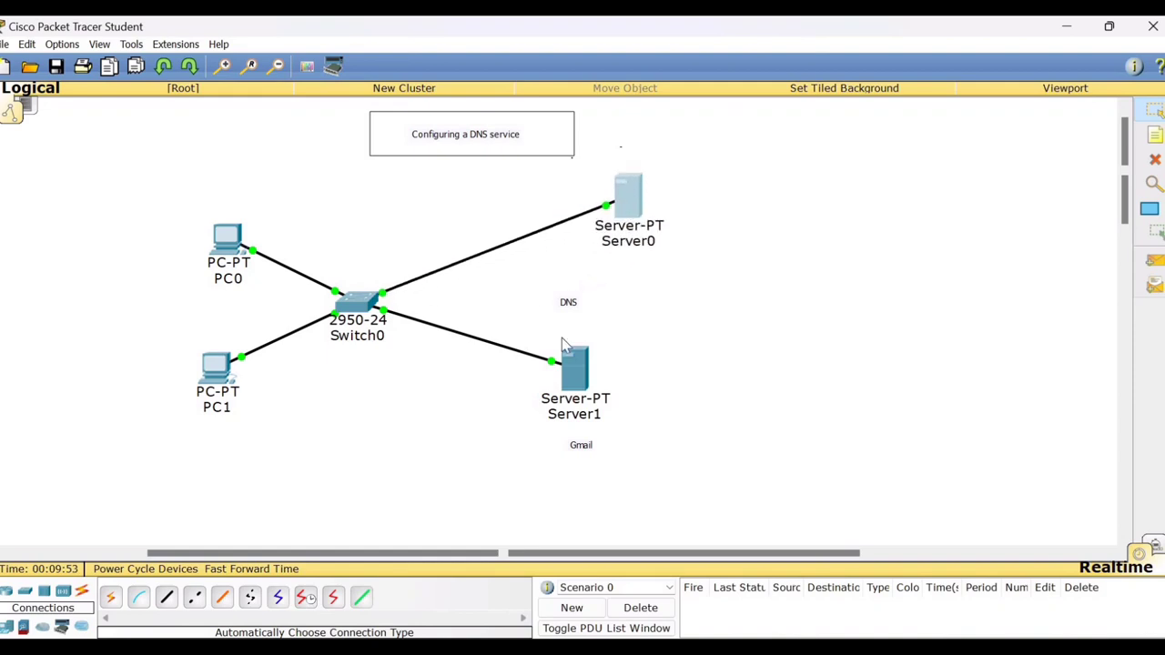
left_click_drag(566, 385, 638, 499)
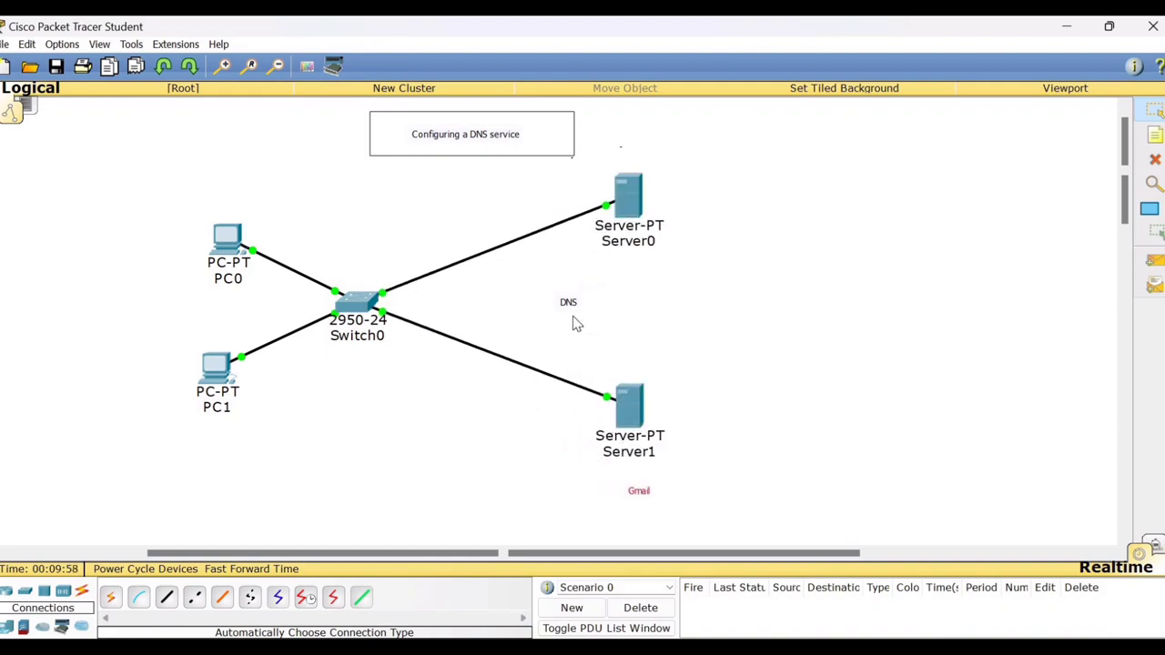
left_click_drag(587, 303, 654, 258)
Drag the Gmail note up so it sits directly under Server1.
double_click(639, 494)
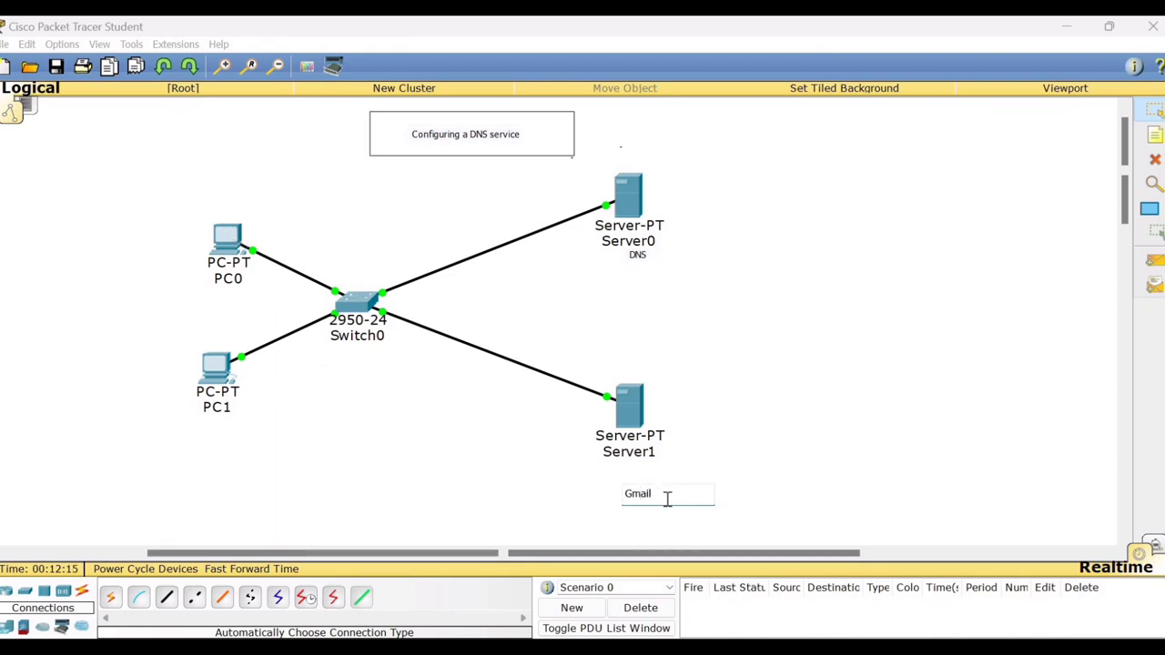
left_click(639, 493)
left_click(744, 466)
mouse_move(646, 497)
left_mouse_down()
mouse_move(624, 481)
mouse_move(638, 480)
left_mouse_up()
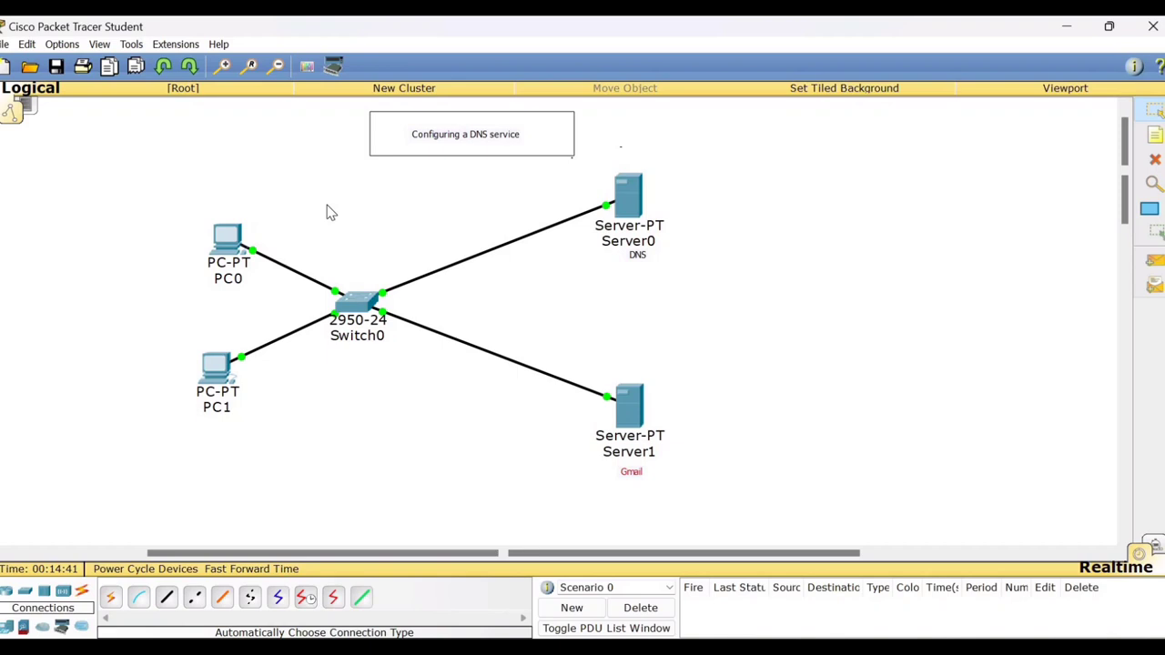
Add address notes 192.168.1.2 under PC0 and 192.168.1.3 under PC1.
left_click(1156, 135)
left_click(262, 372)
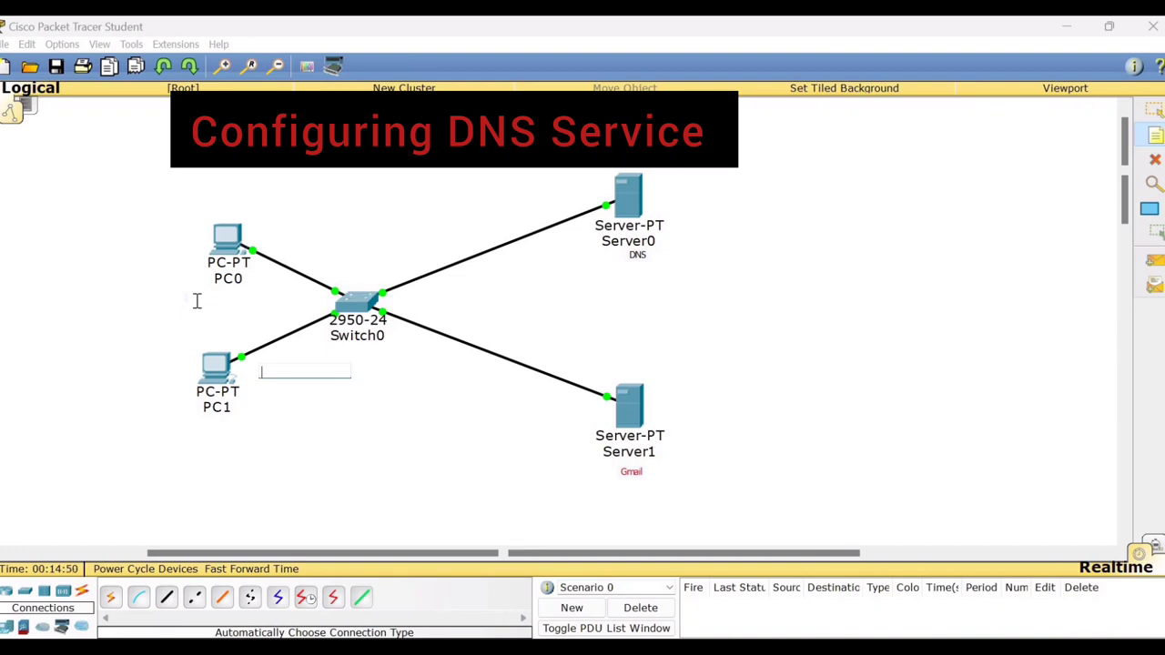
left_click(196, 302)
type("192.168.")
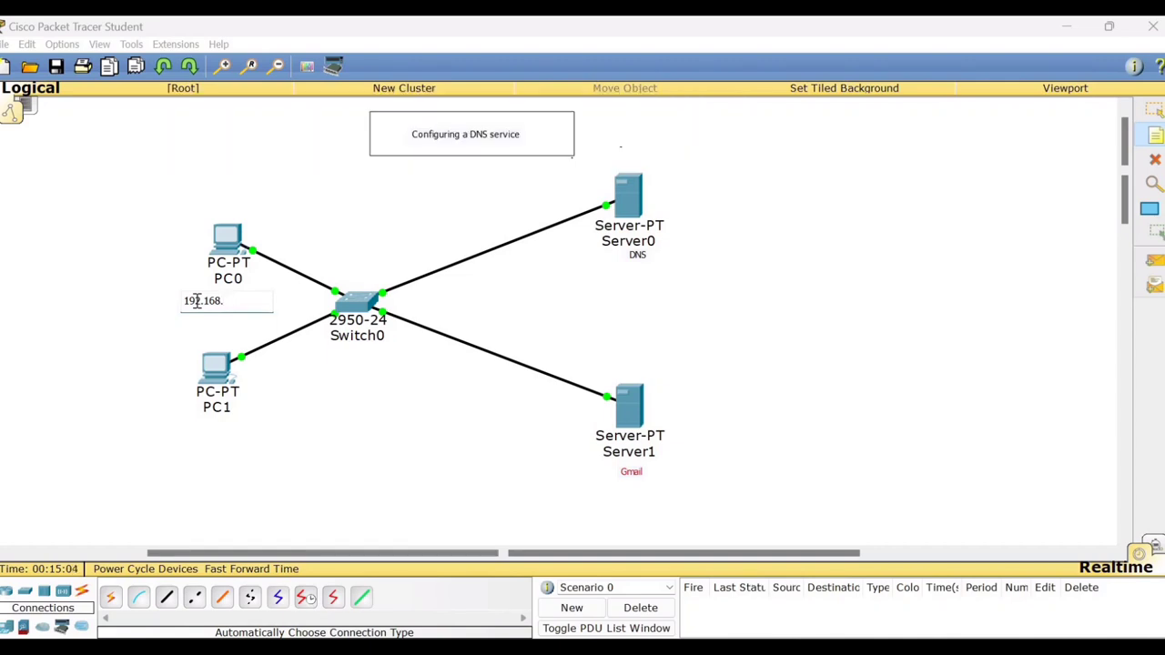
type("1.2")
left_click(205, 436)
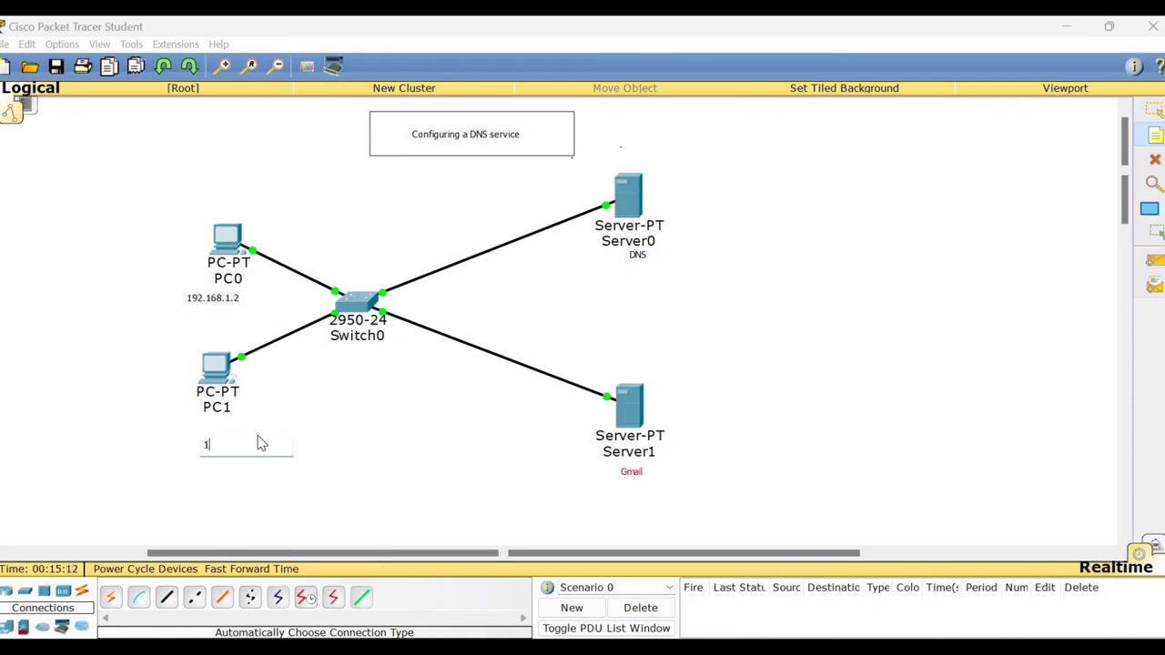
type("192.168.1.3")
left_click(907, 370)
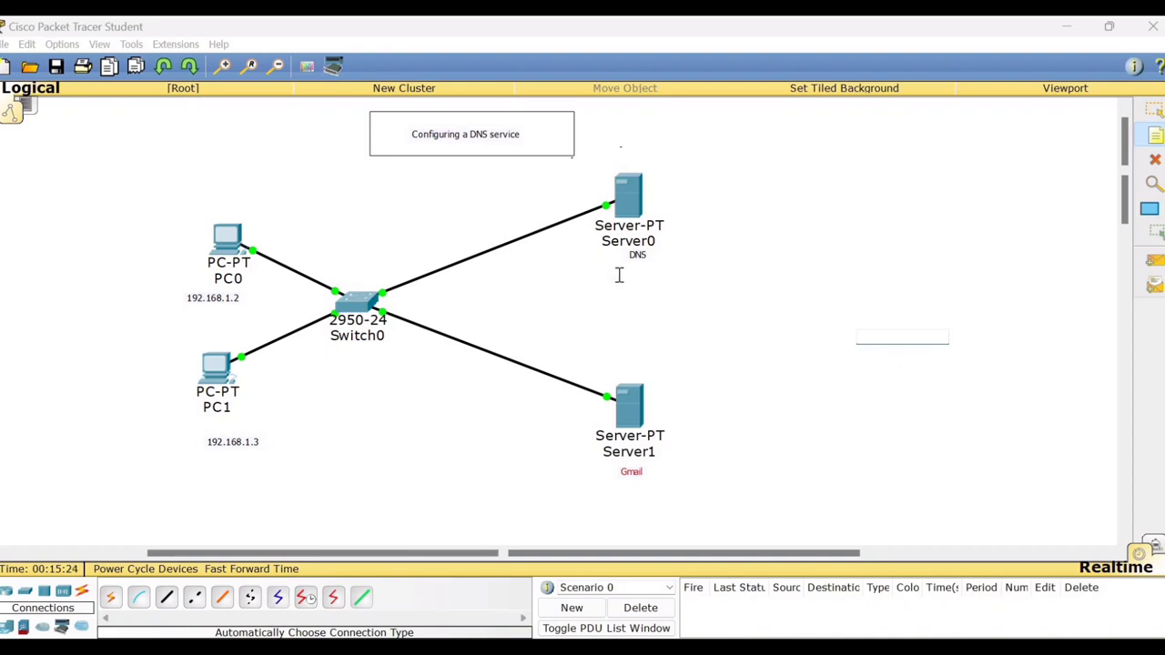
Add address notes 192.168.1.1 under the DNS server and 192.168.1.4 under Gmail.
left_click(619, 275)
type("192.168.1.1")
left_click(619, 498)
left_click(608, 489)
type("19")
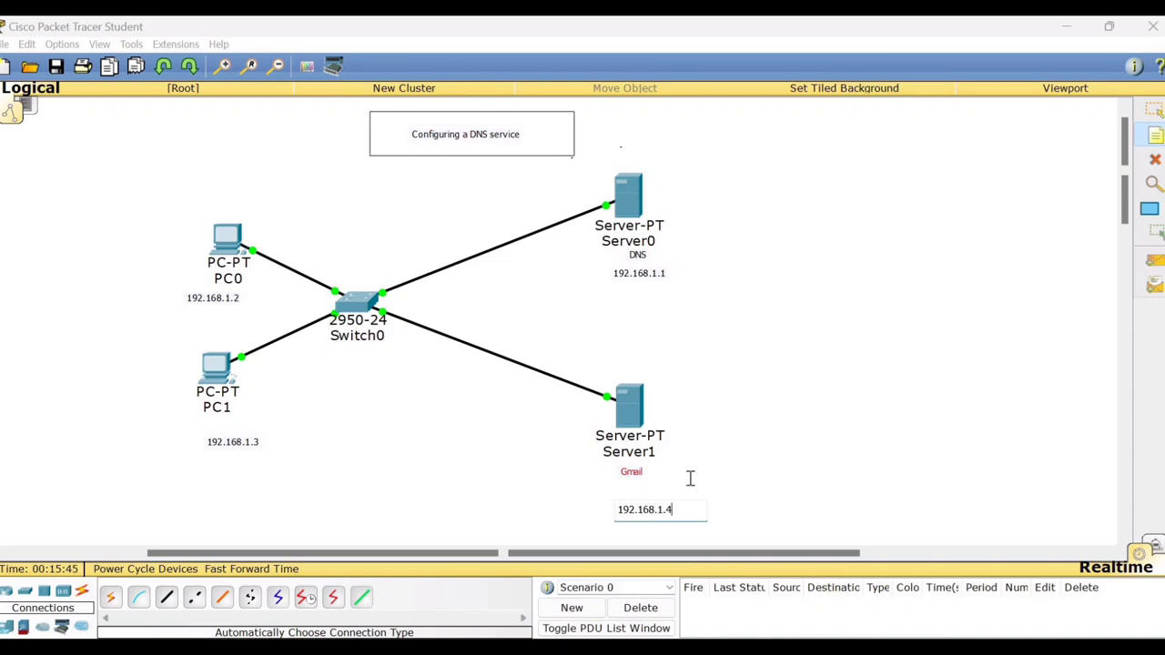
left_click(791, 329)
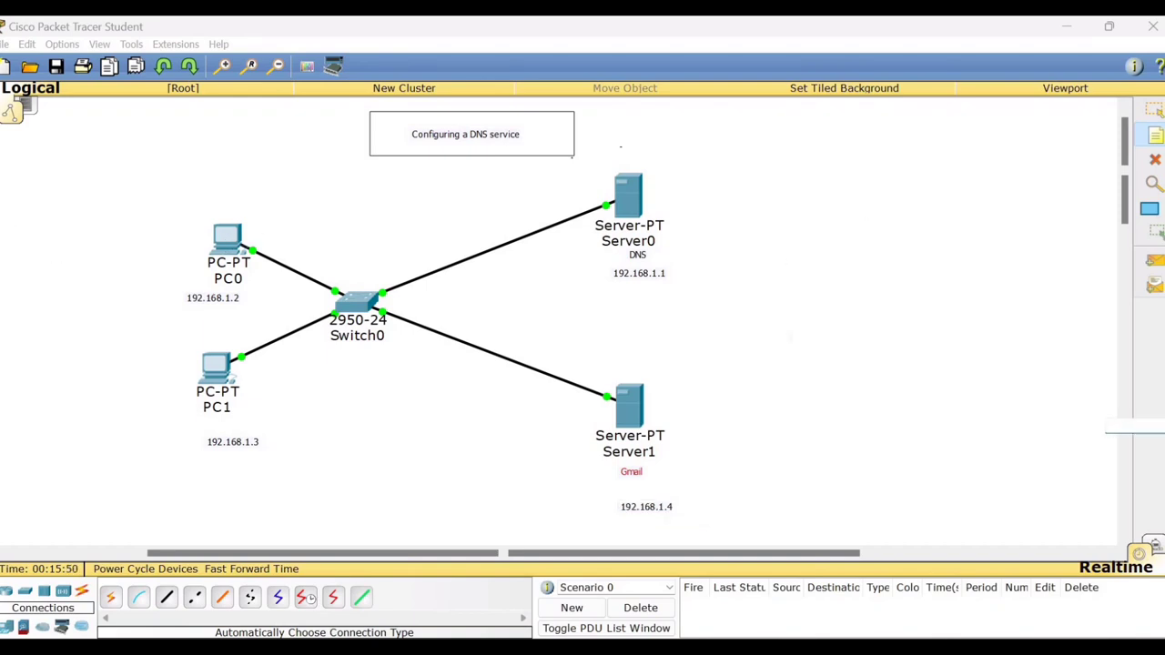
Give PC0 static IP 192.168.1.2 with subnet mask 255.255.255.0.
left_click(225, 244)
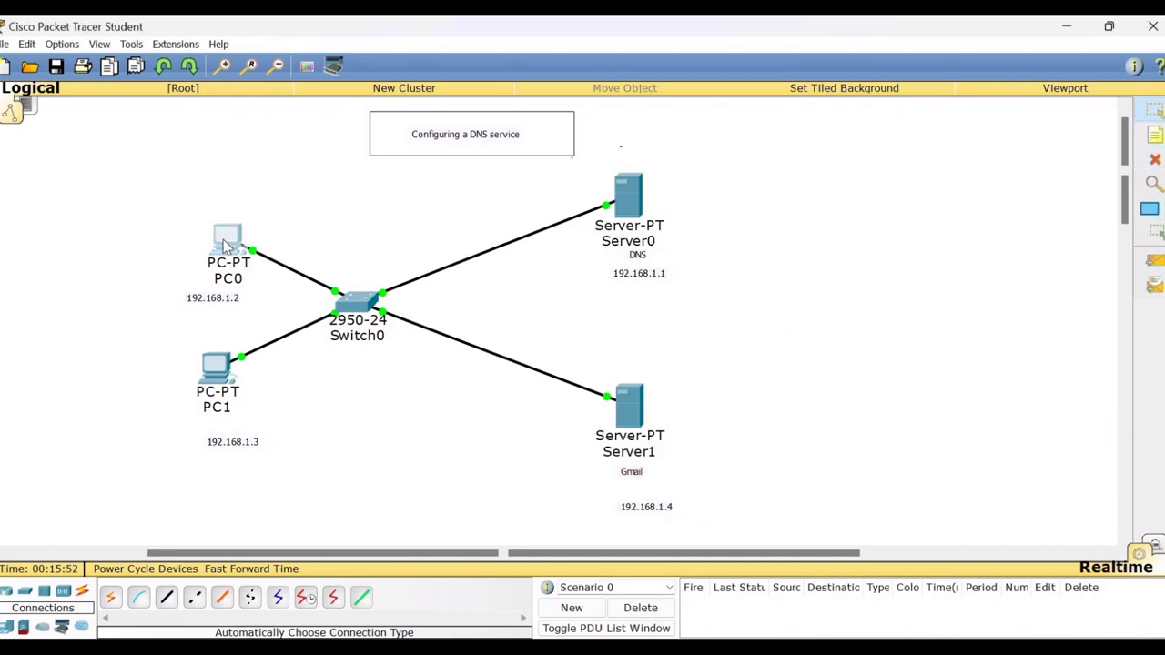
left_click(535, 204)
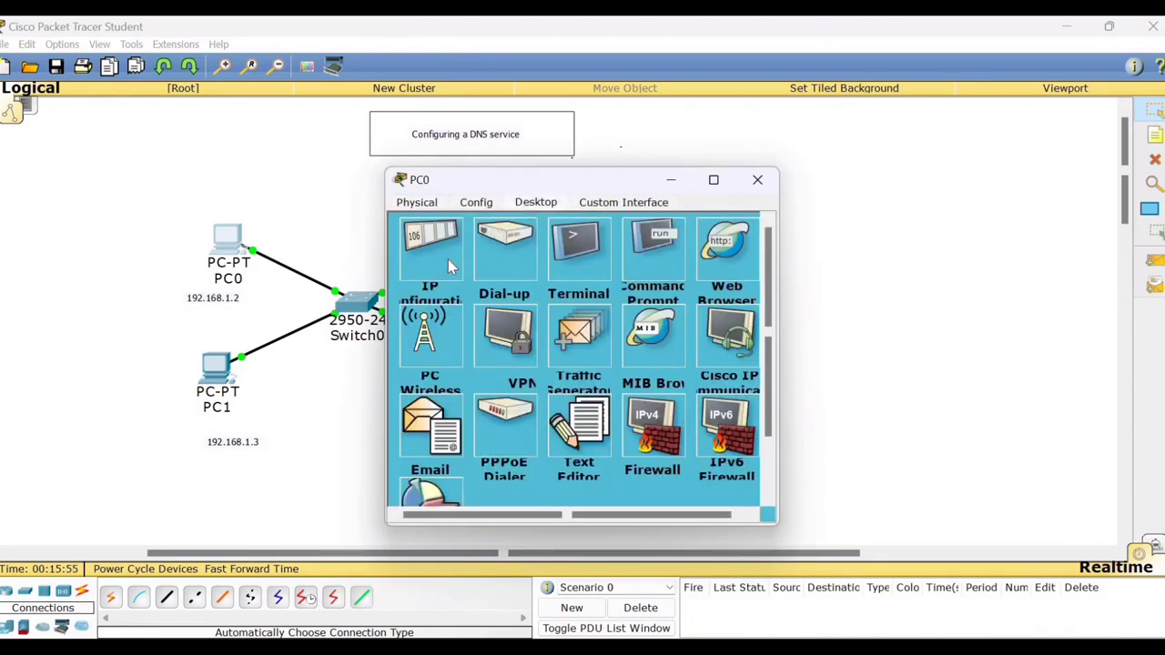
left_click(442, 262)
left_click(522, 278)
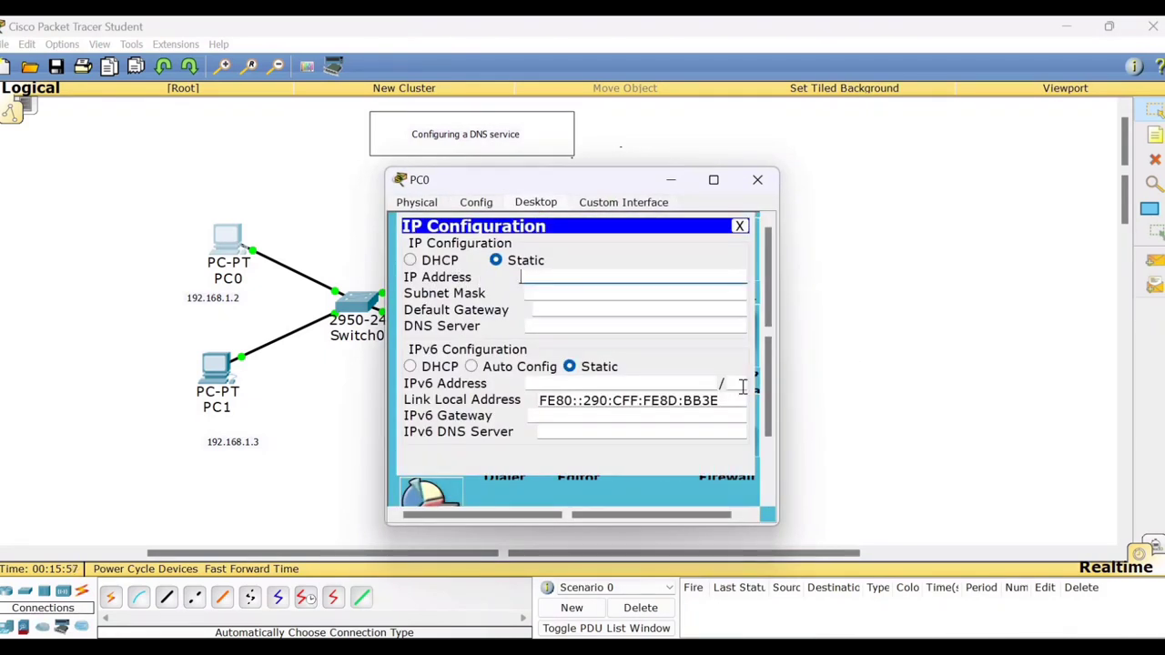
type("192.168.1.2")
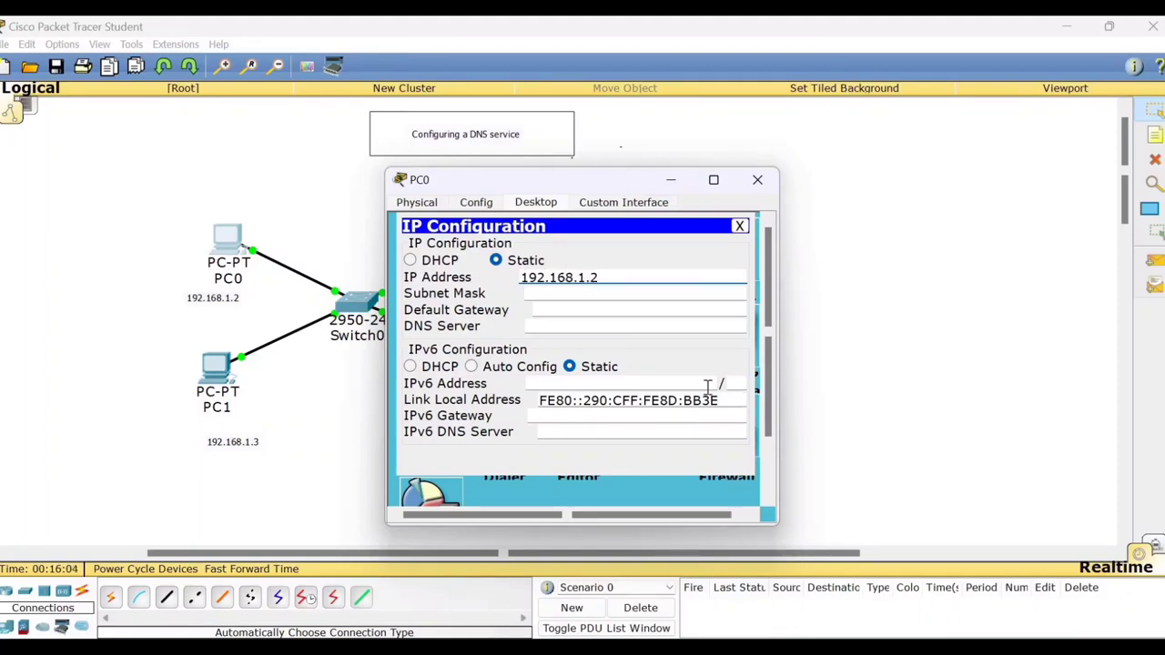
left_click(552, 296)
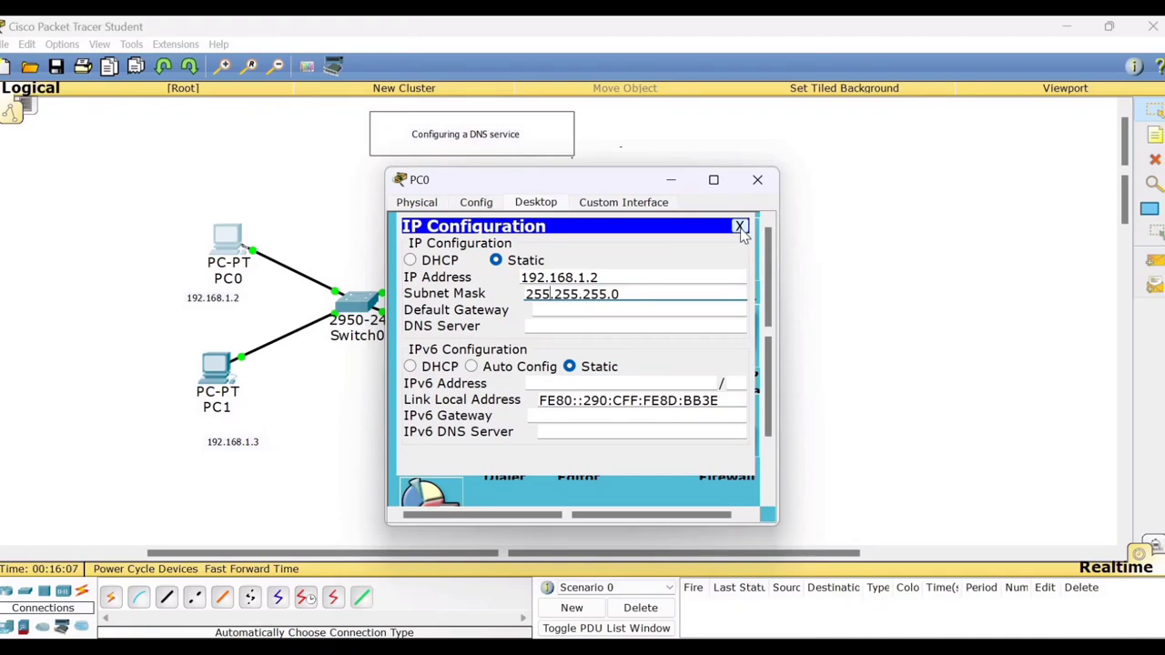
left_click(740, 227)
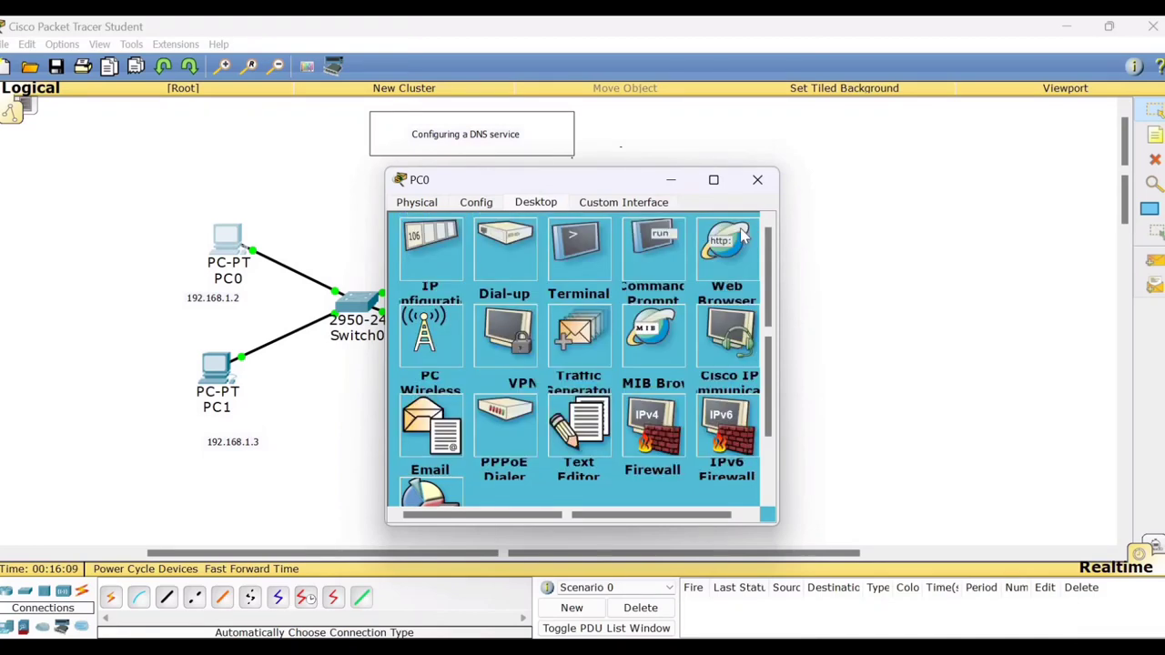
Set PC0's DNS server to 192.168.1.1.
left_click(437, 273)
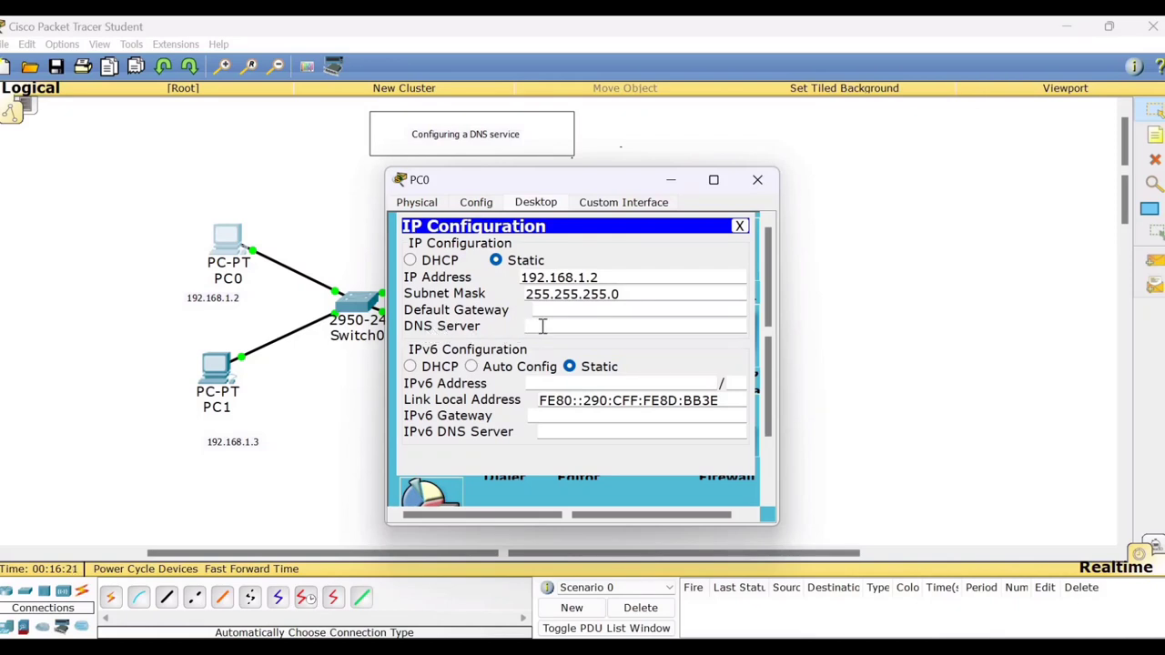
left_click_drag(594, 182, 689, 162)
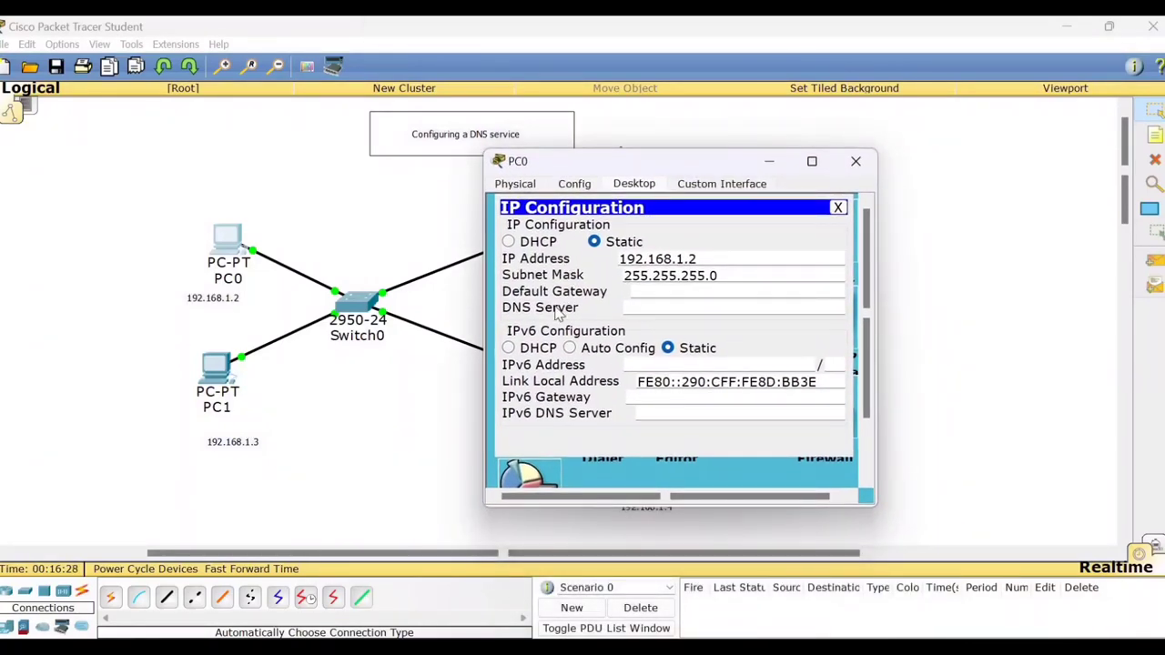
left_click(626, 306)
type("192.1")
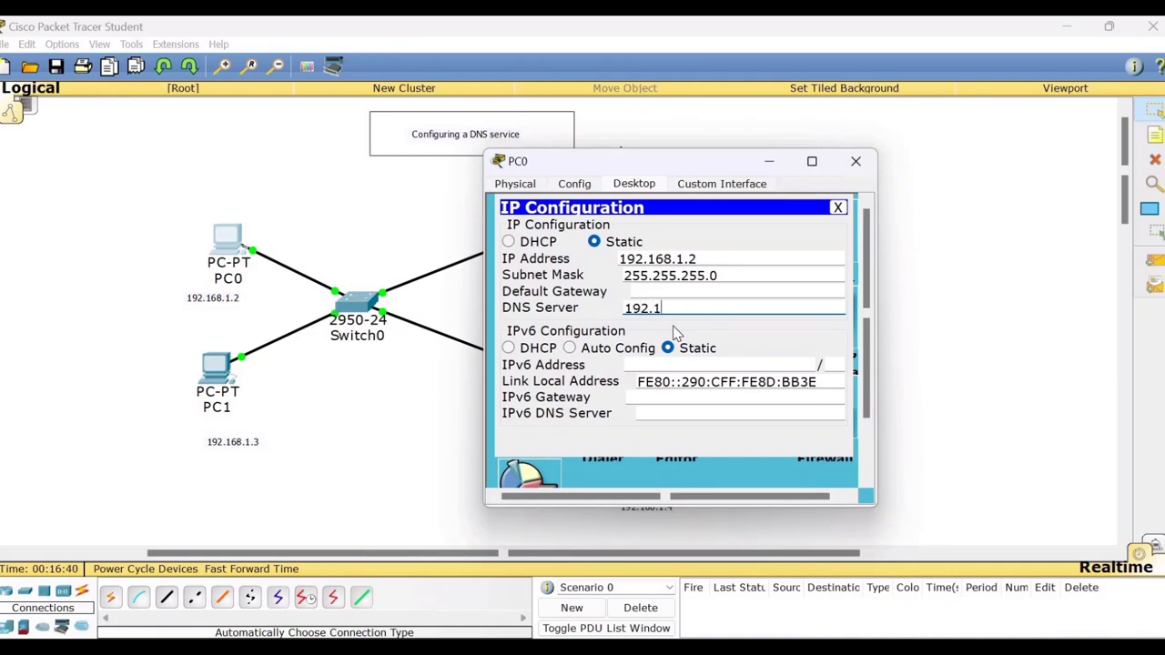
type("68.1.1")
left_click(838, 207)
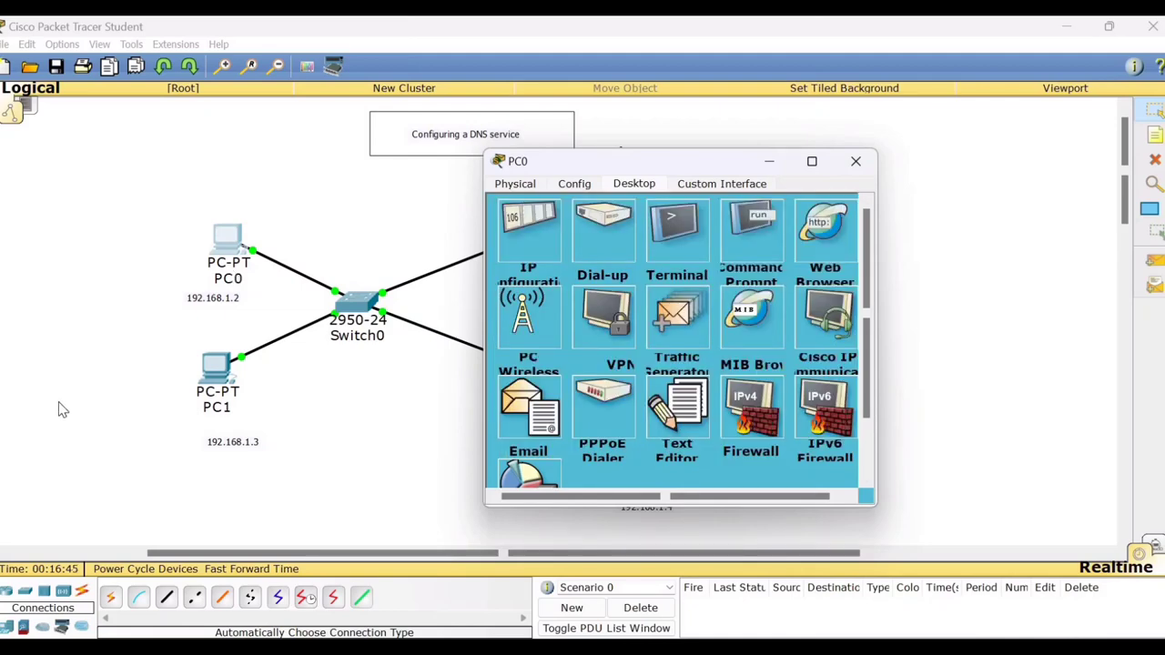
Configure PC1 with IP 192.168.1.3, mask 255.255.255.0 and DNS server 192.168.1.1.
left_click(856, 161)
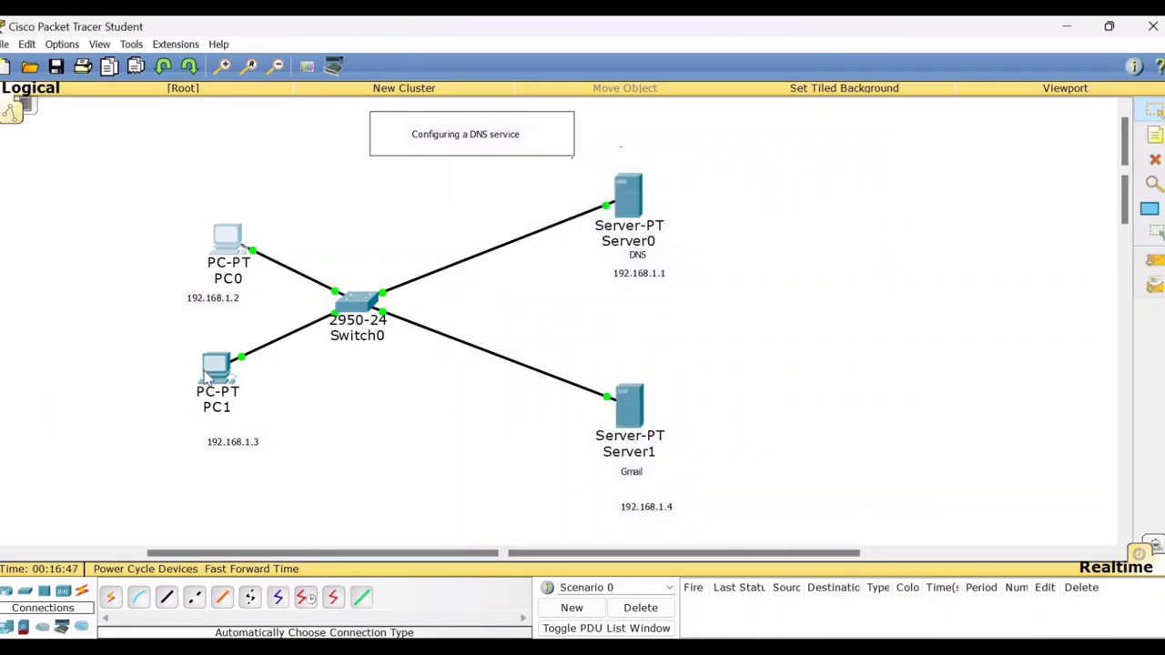
left_click(211, 373)
left_click(535, 202)
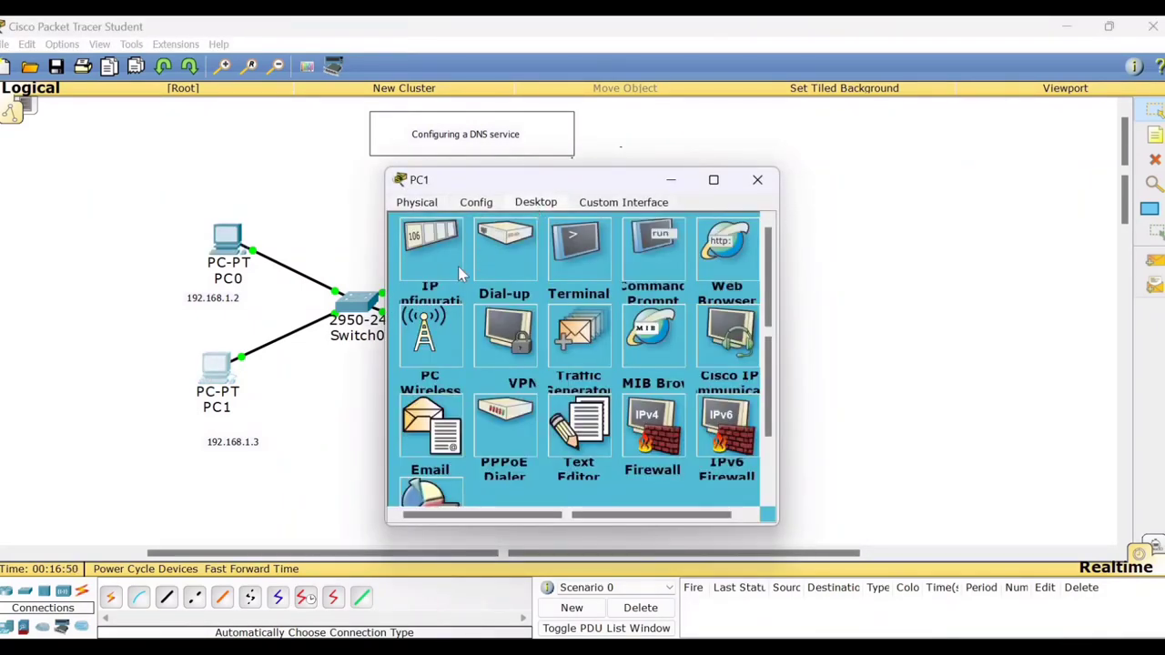
left_click(432, 255)
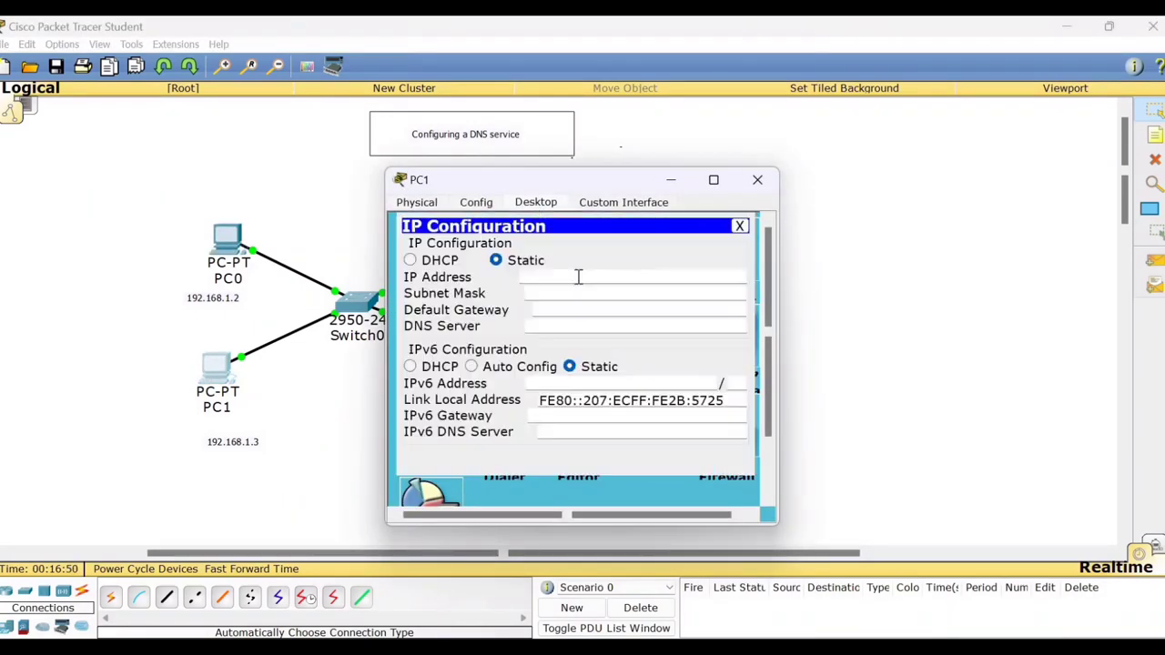
left_click(528, 278)
type("192.168.1.")
type("3")
left_click(538, 294)
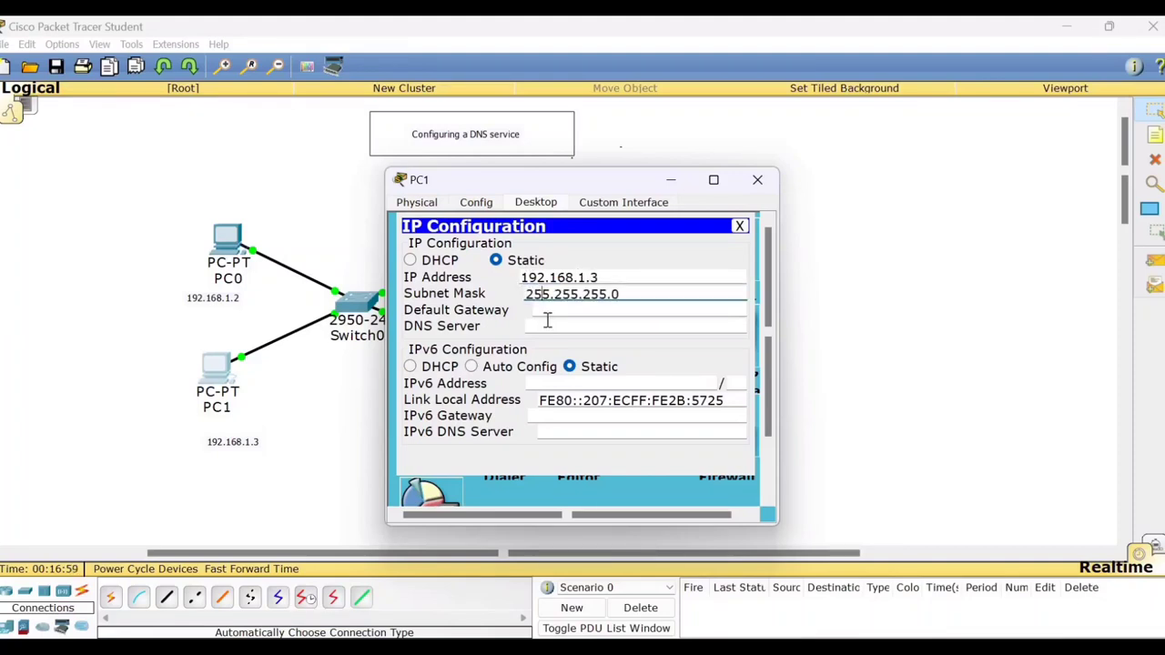
left_click(545, 325)
type("19")
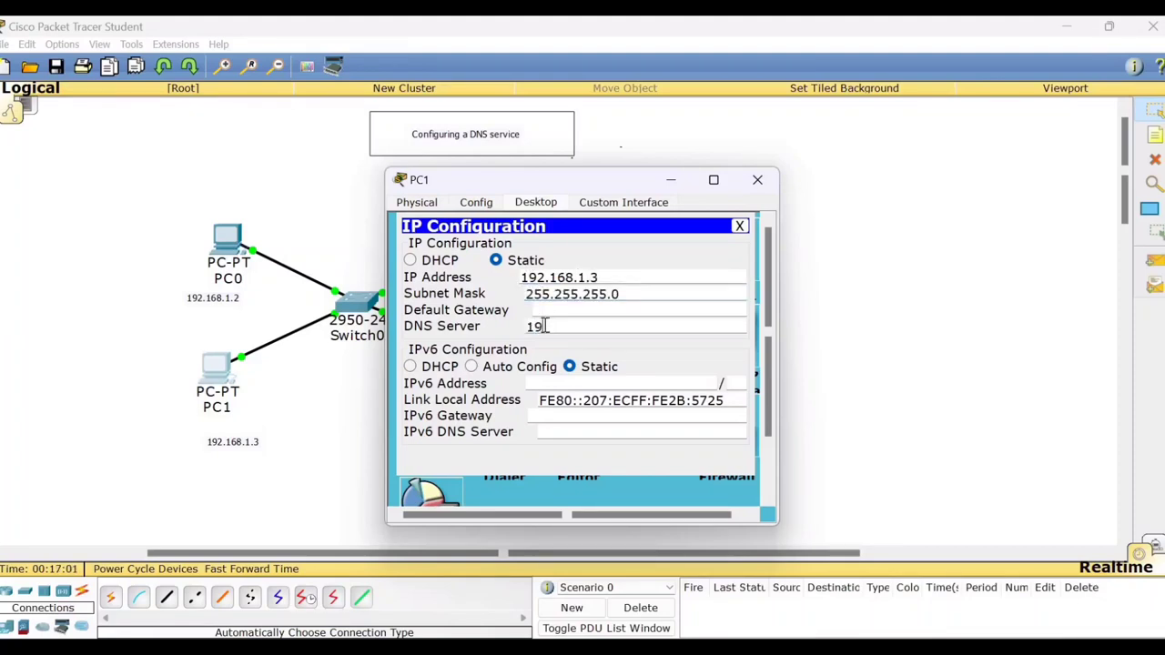
type("2.168.1.1")
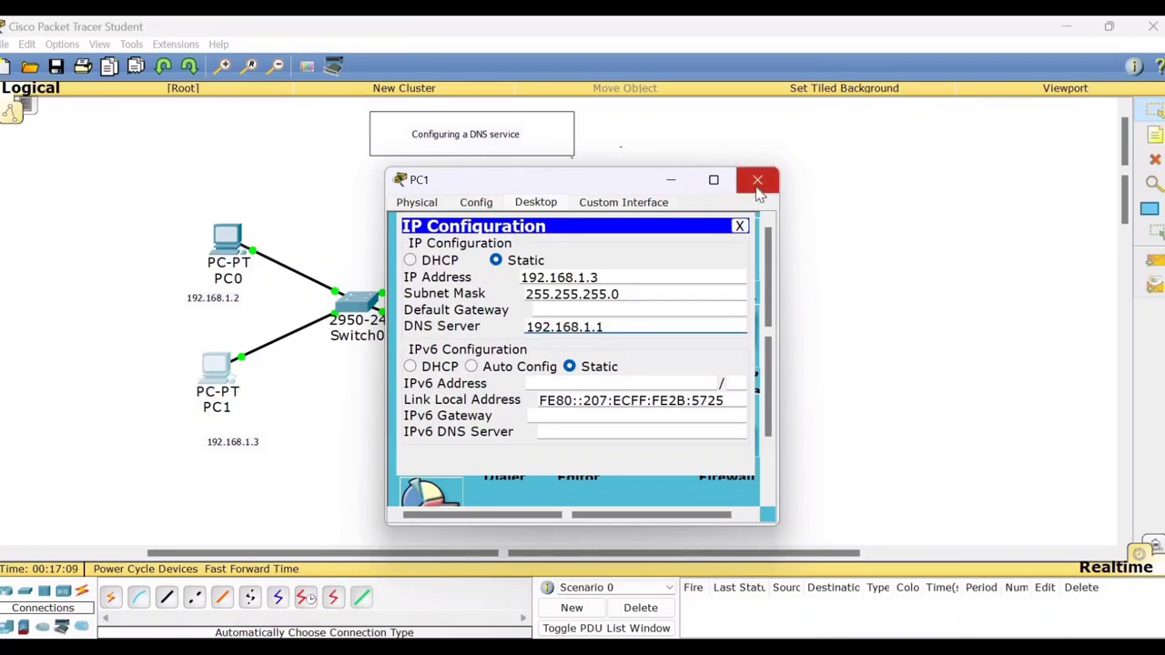
left_click(757, 181)
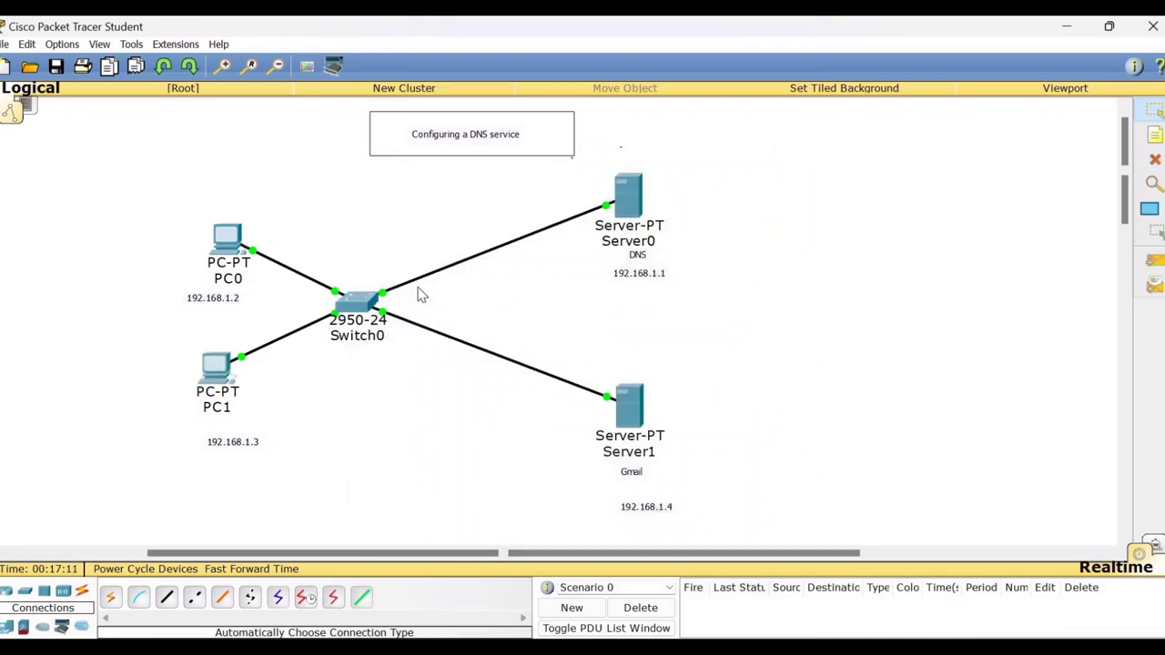
Configure Server0 with IP 192.168.1.1, mask 255.255.255.0 and DNS server 192.168.1.1.
left_click(624, 208)
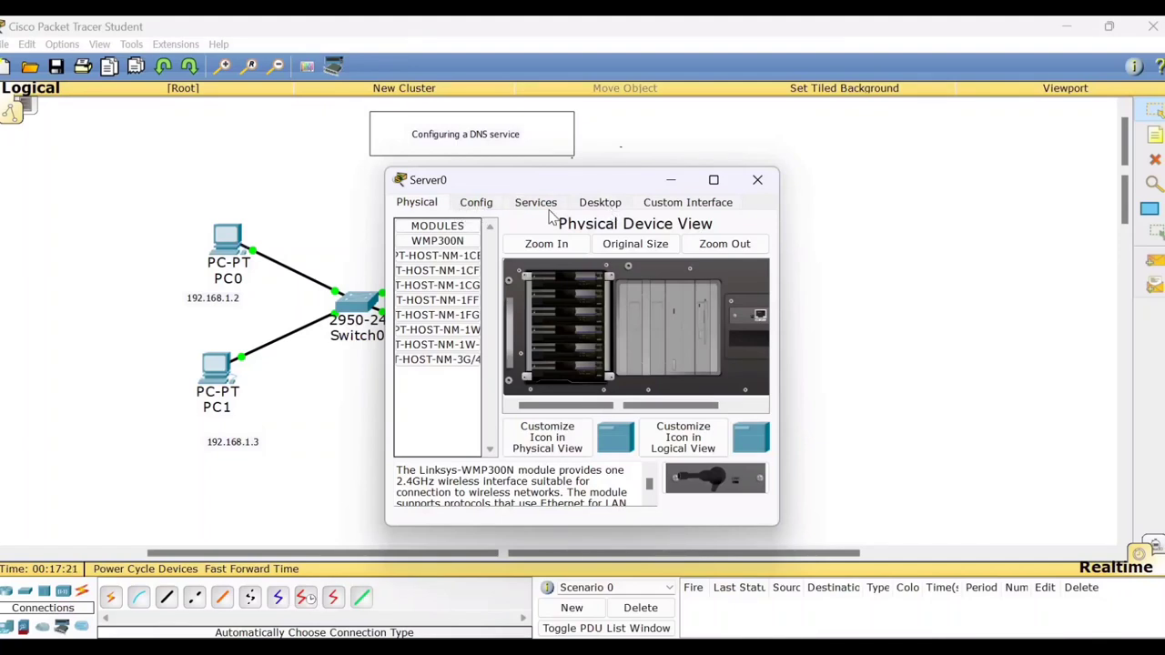
left_click(603, 208)
left_click(432, 261)
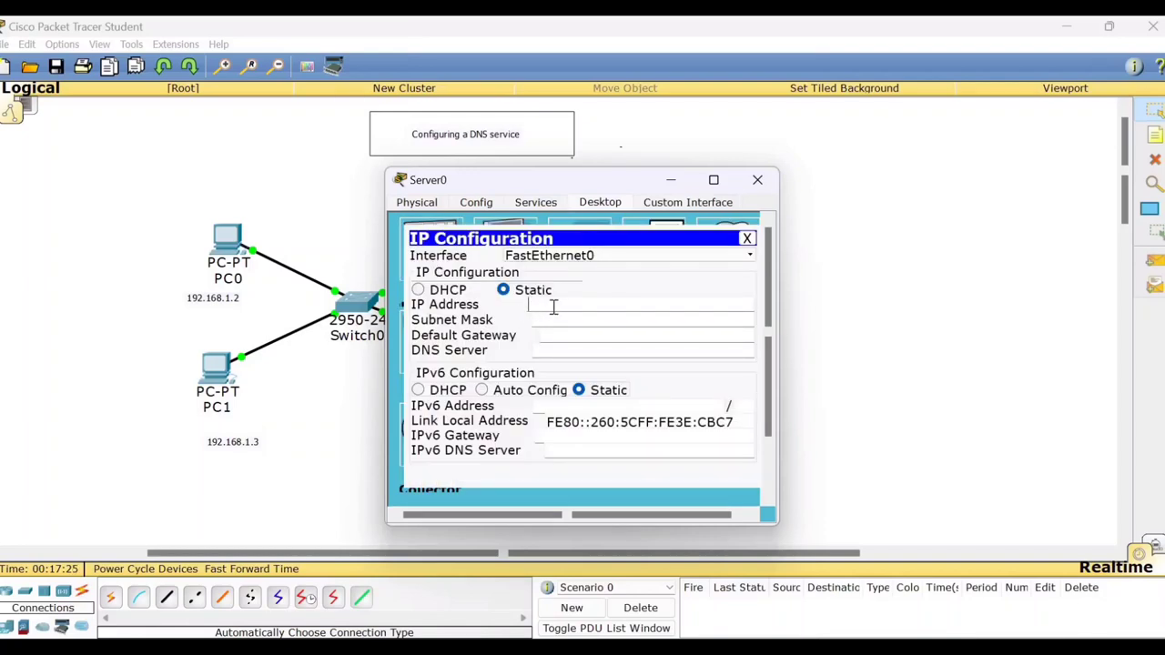
type("192.168.1.1")
left_click(553, 320)
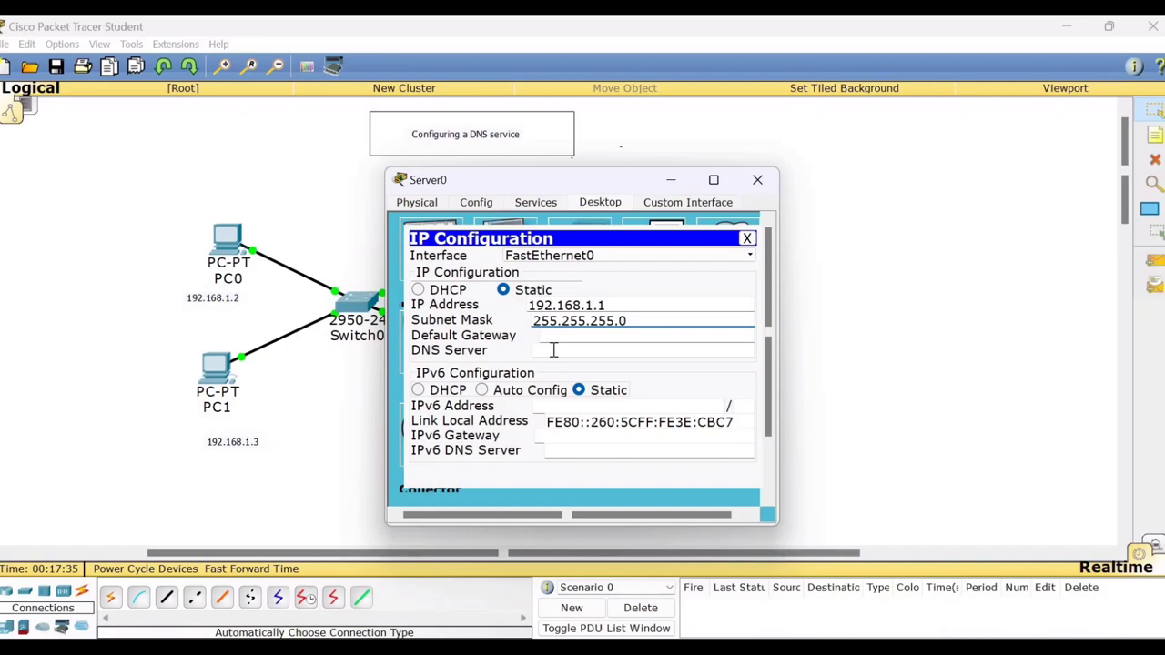
left_click(558, 351)
type("192.")
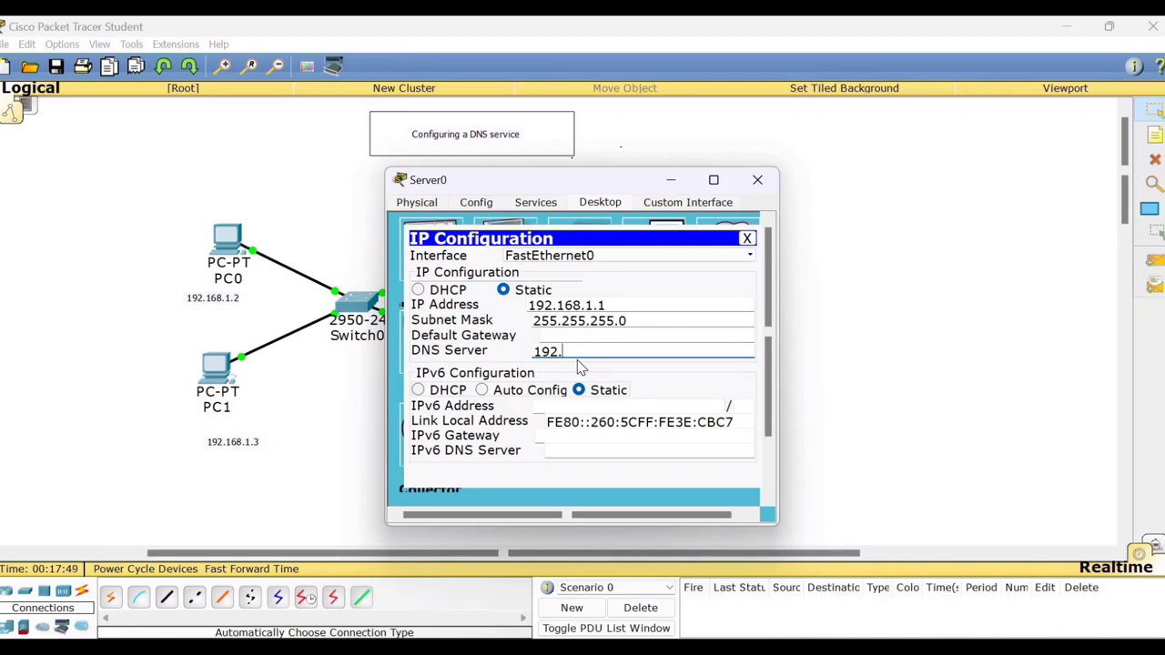
type("168.1.1")
left_click(747, 239)
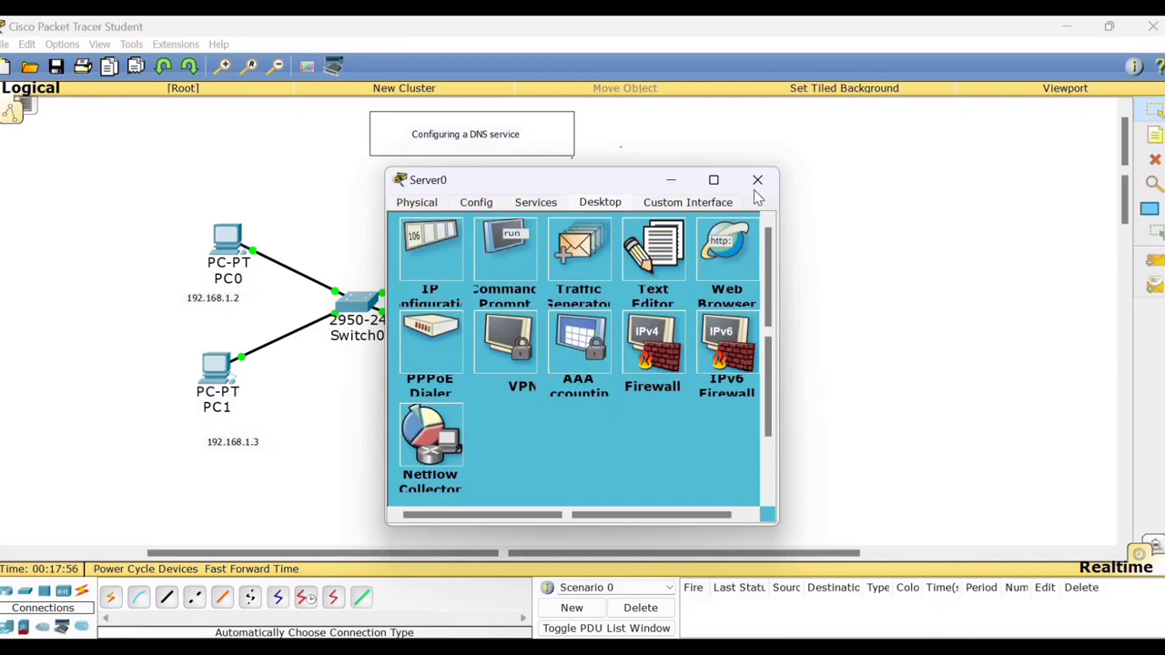
left_click(758, 180)
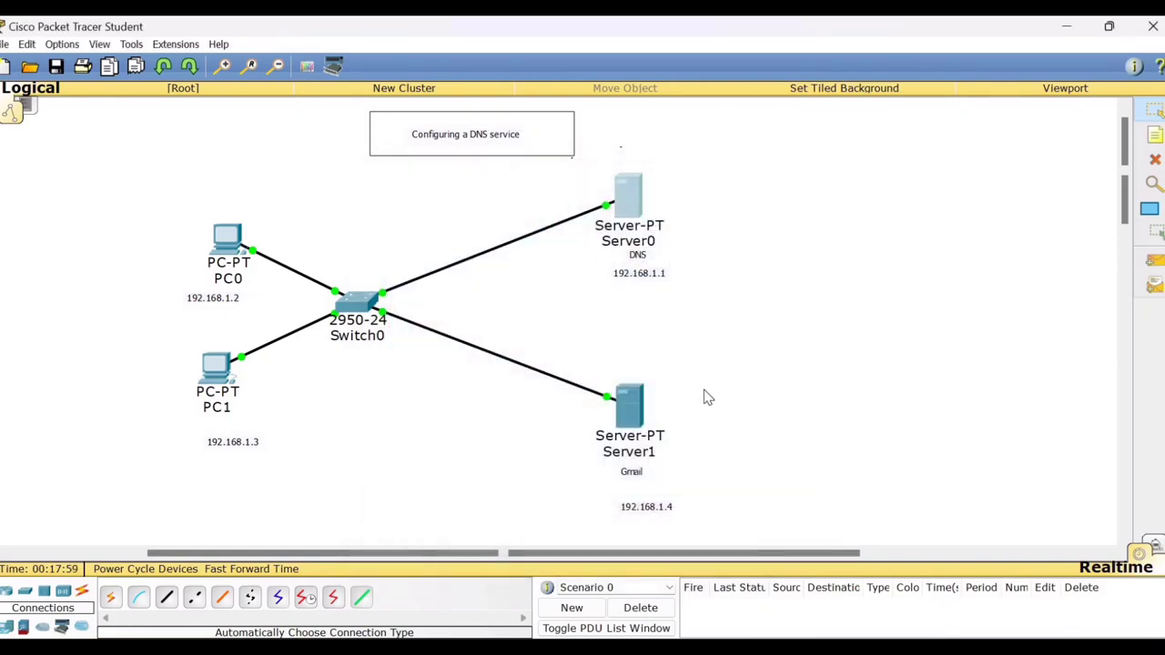
Configure Server1 with IP 192.168.1.4, mask 255.255.255.0 and DNS server 192.168.1.1.
left_click(631, 405)
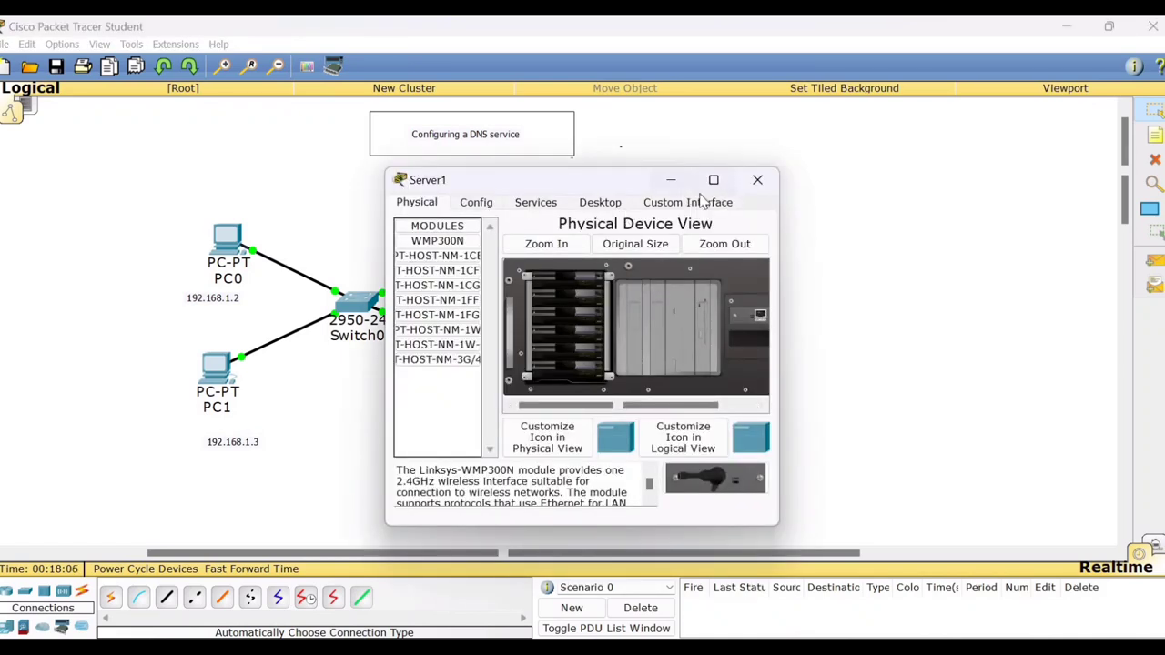
left_click(600, 203)
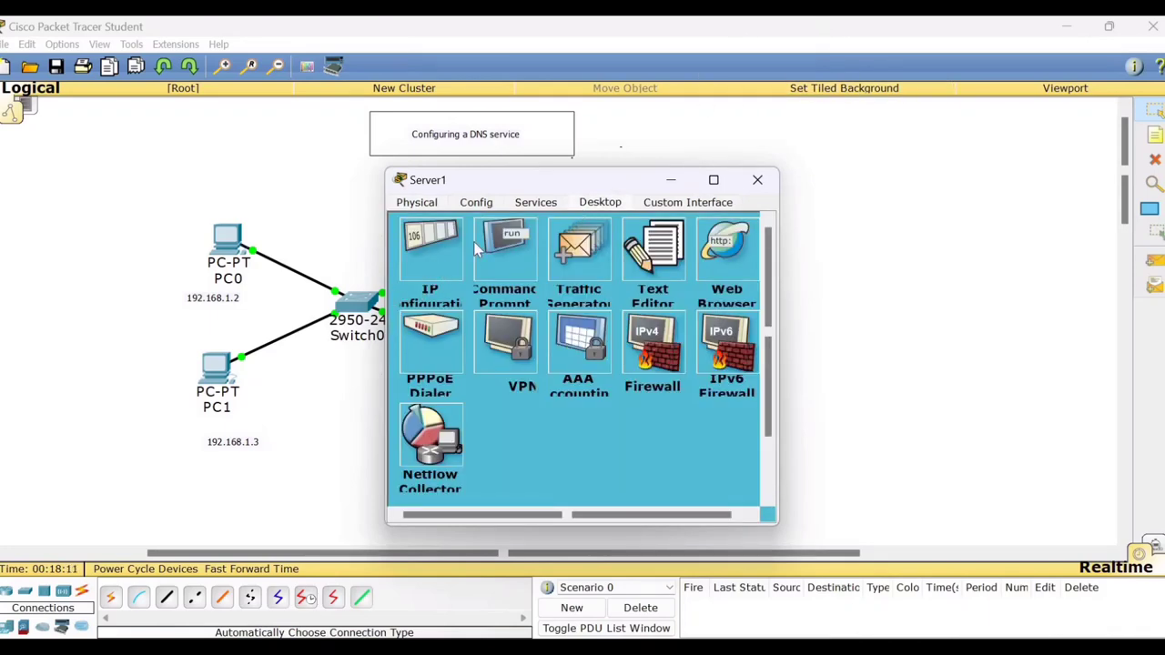
left_click_drag(585, 182, 905, 148)
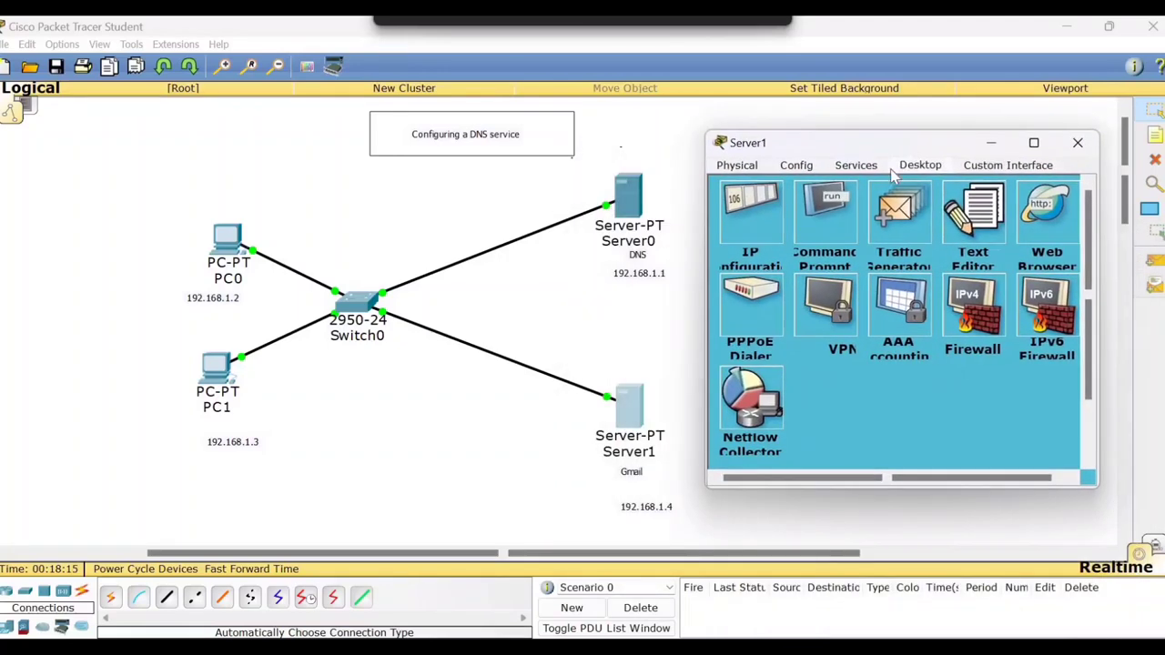
left_click(760, 222)
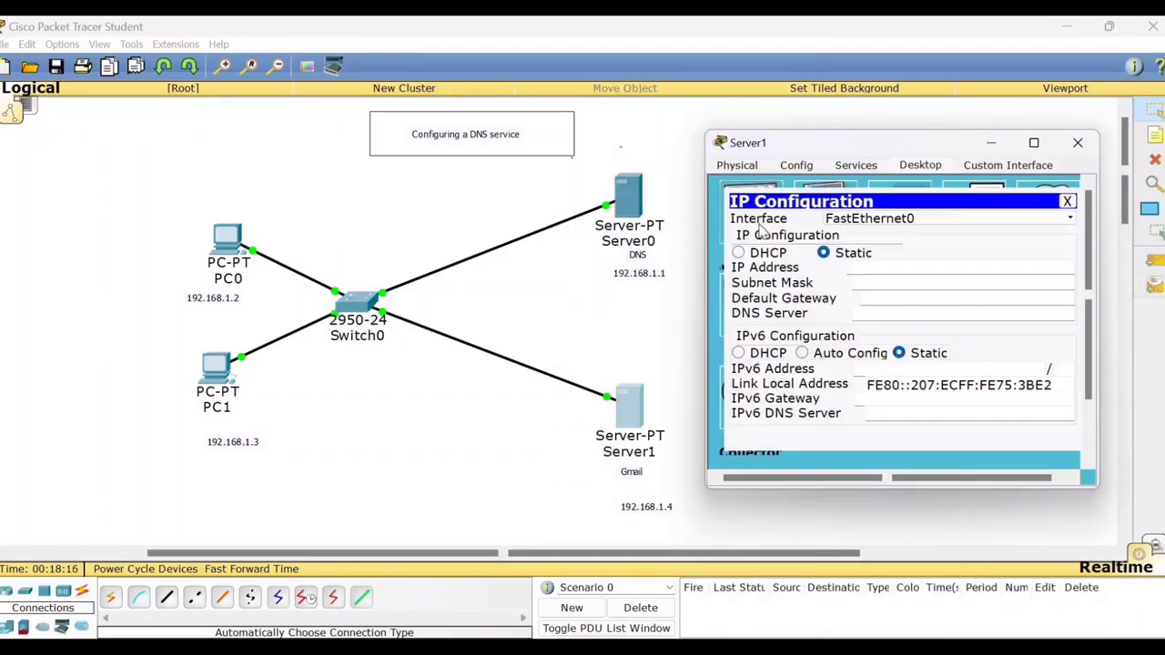
left_click(854, 271)
type("192.168.1")
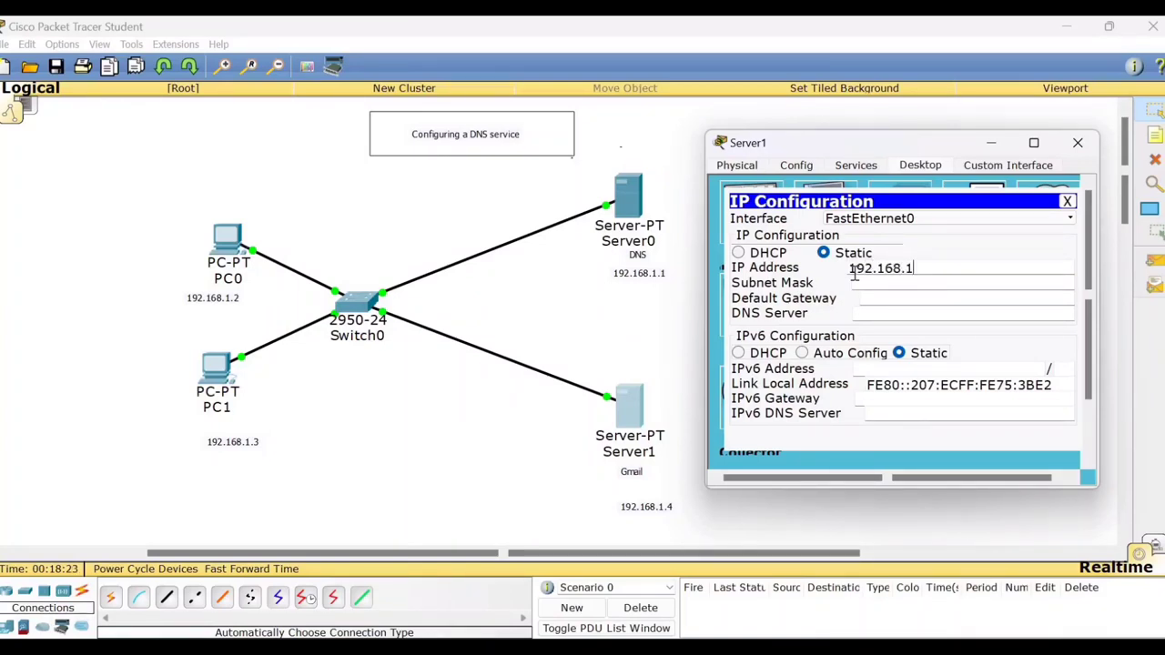
type(".4")
left_click(897, 284)
left_click(884, 313)
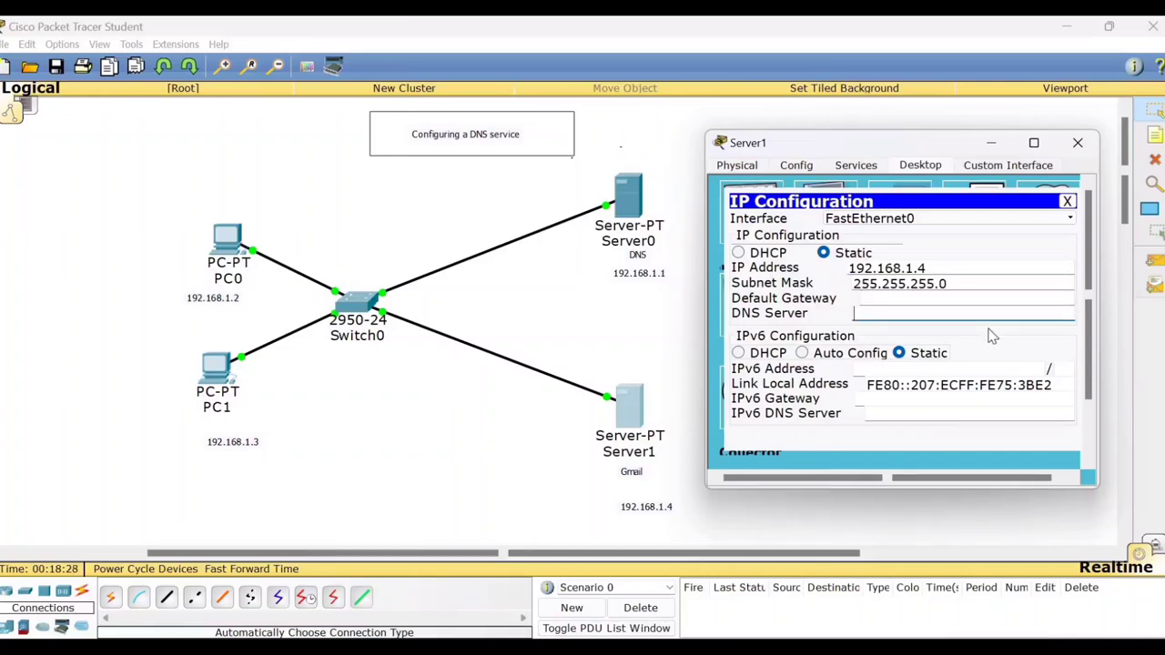
type("192.168.1.1")
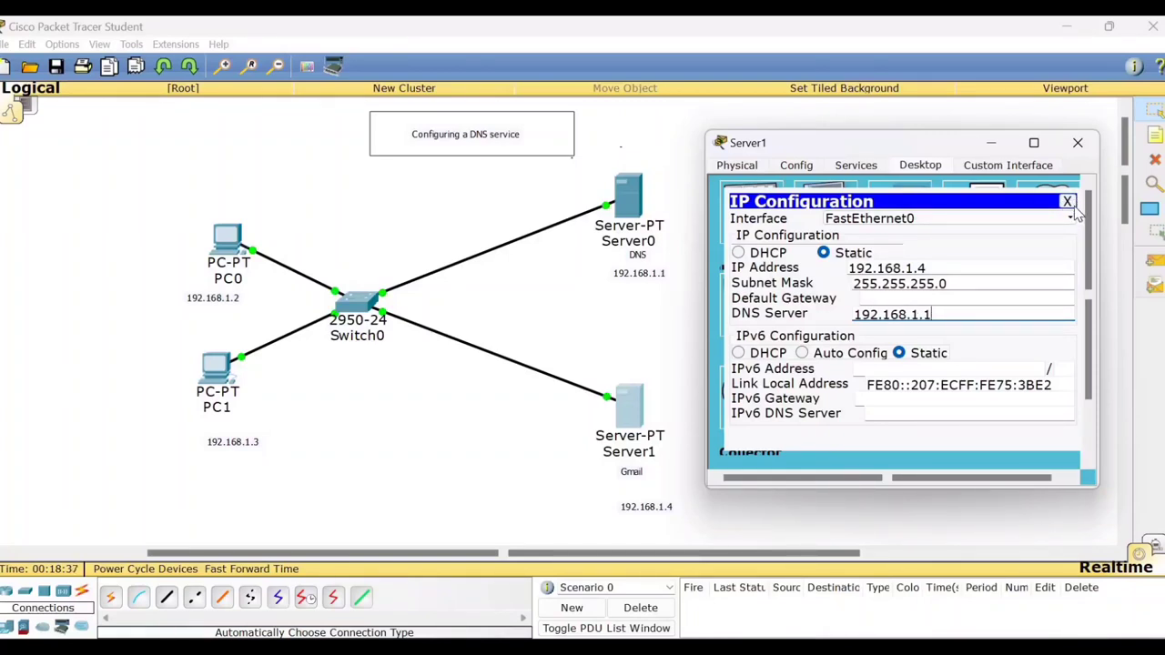
left_click(1068, 202)
left_click(1078, 142)
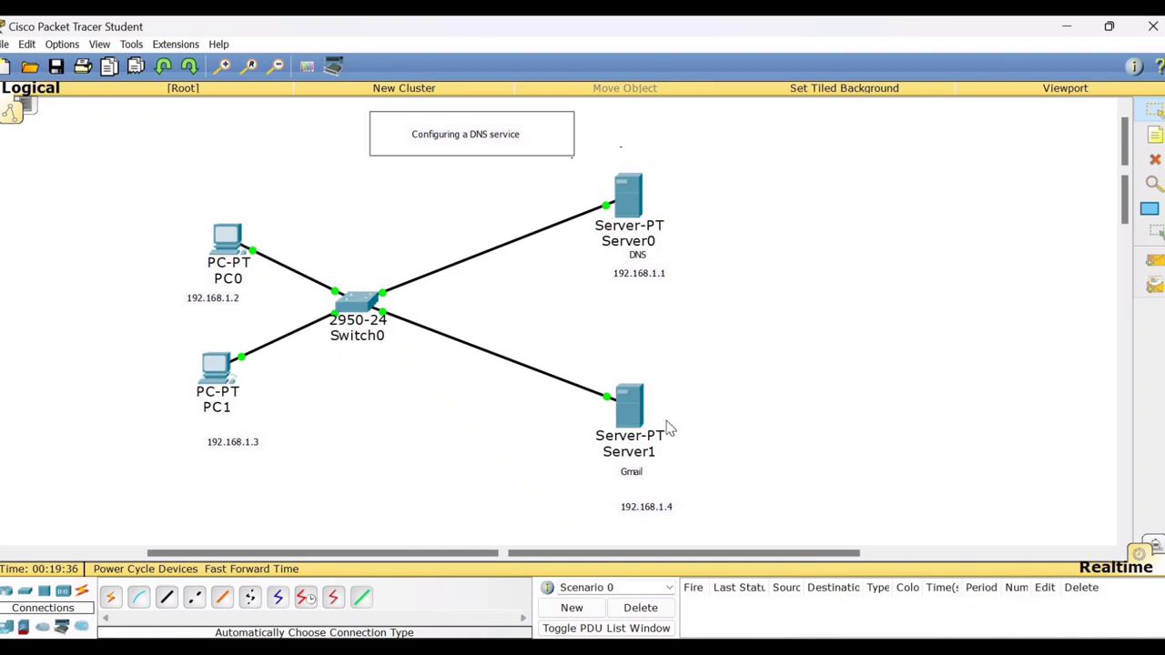
Open index.html from Server1's HTTP service for editing and select its body HTML.
left_click(639, 422)
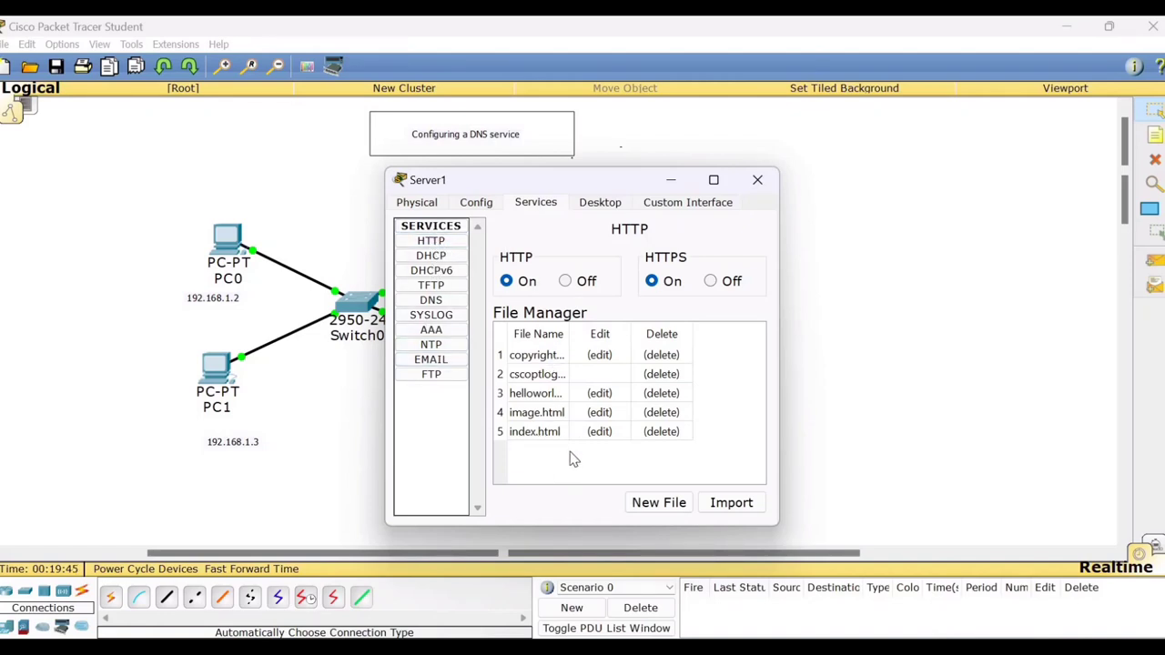
left_click(528, 434)
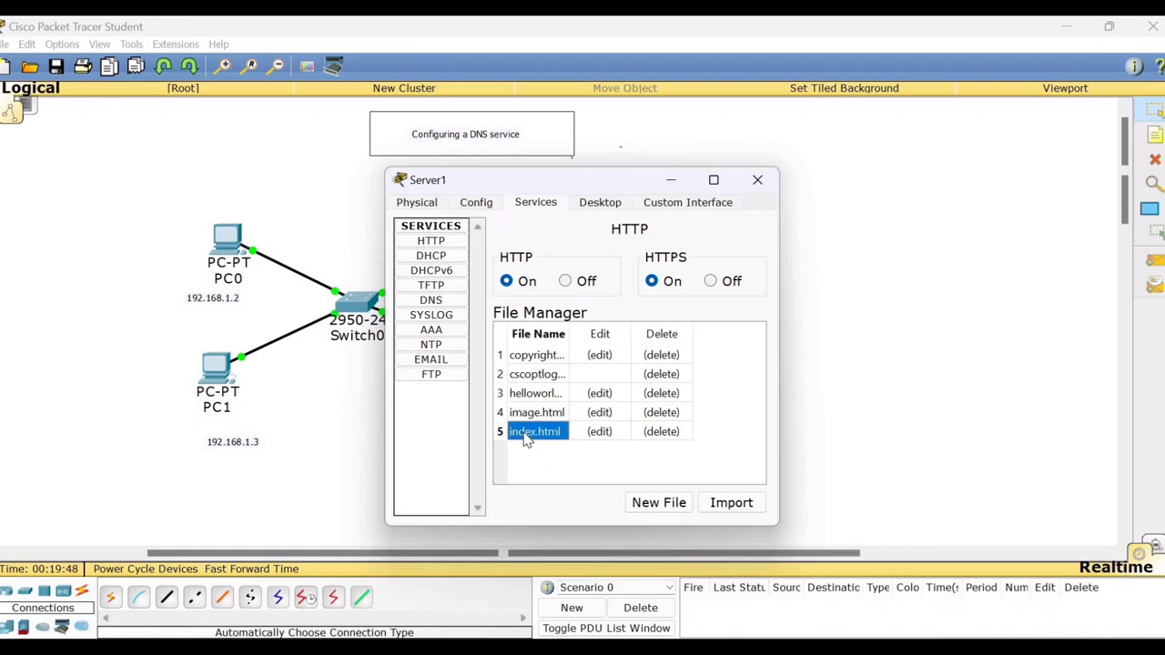
left_click(603, 435)
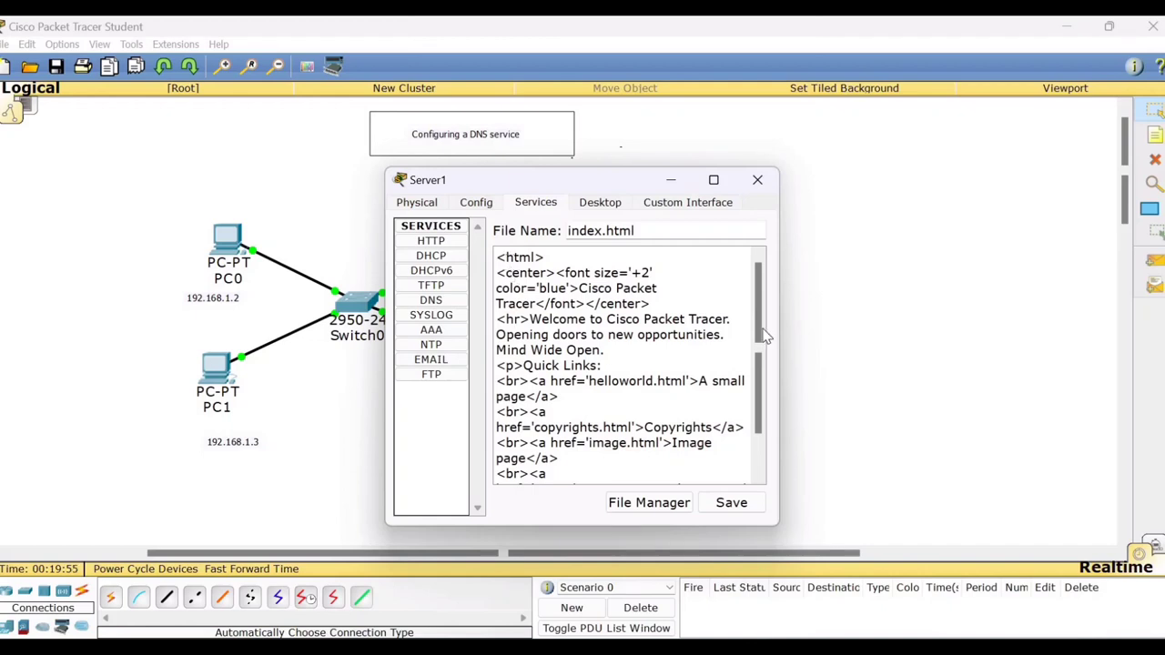
scroll(761, 417, "down", 2)
scroll(761, 417, "up", 2)
left_click_drag(499, 273, 585, 460)
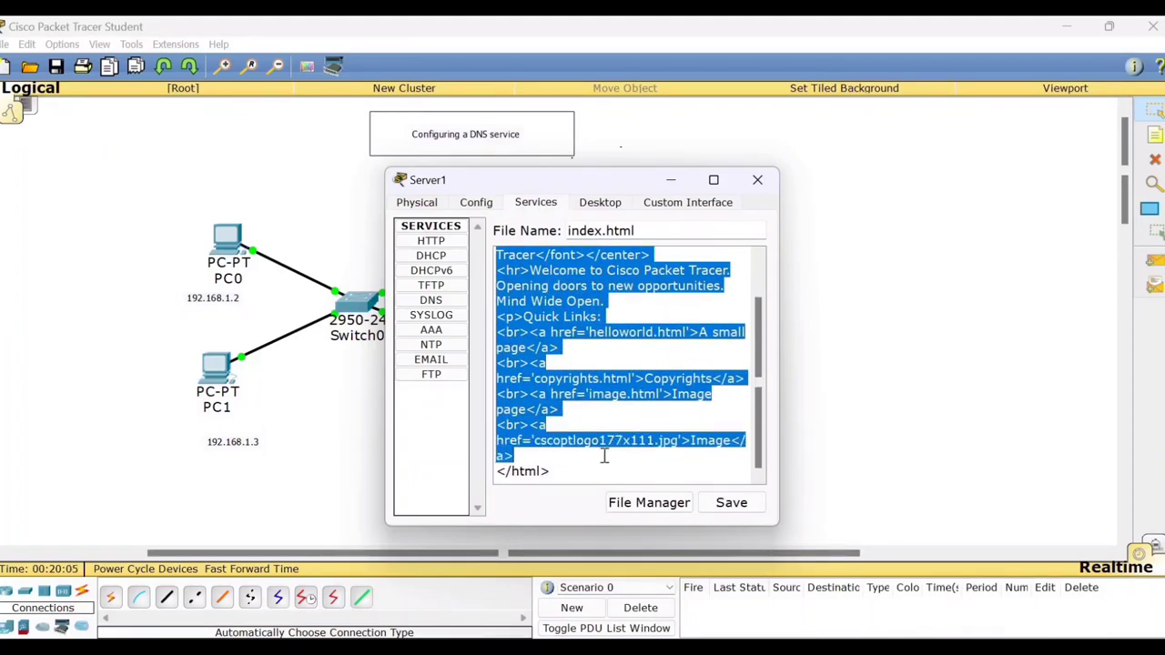
Replace Server1's index.html body with "Hello everyone, welcome to Engineering wing".
key("BackSpace")
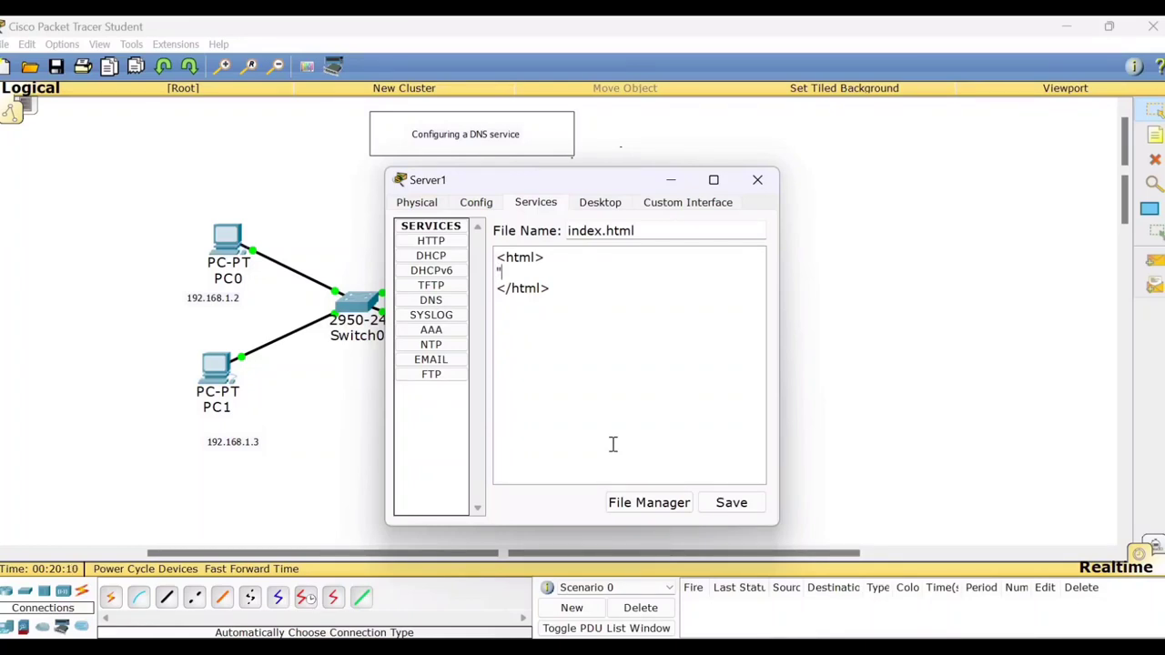
type("\" Hello everyone")
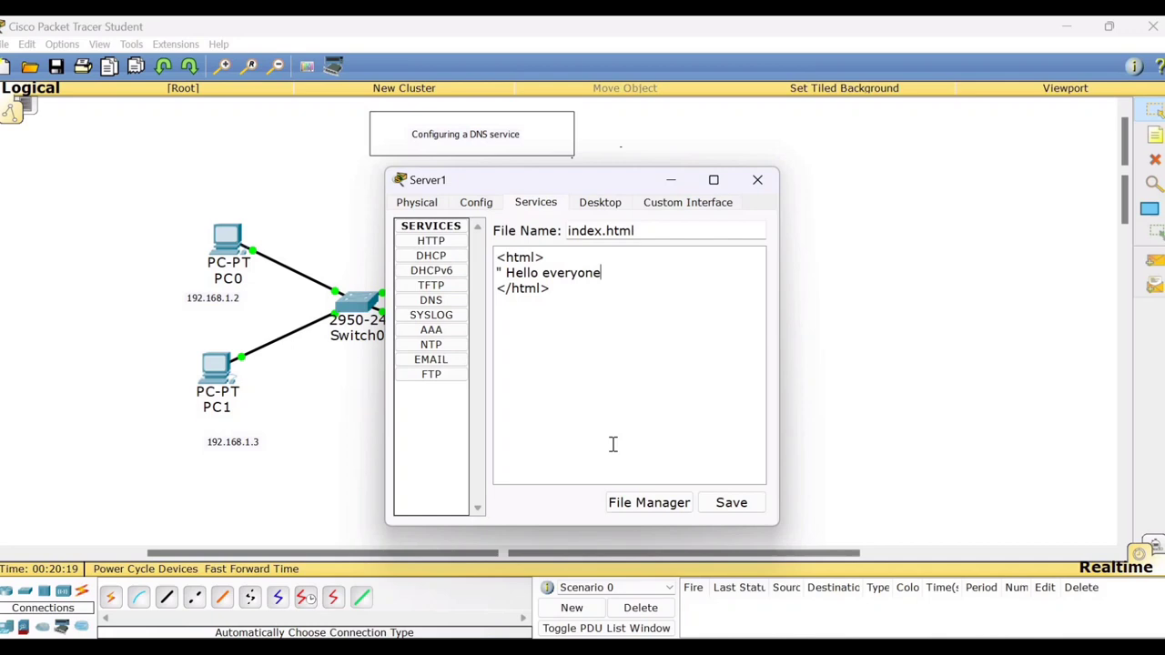
type(", welcome to m")
key("BackSpace")
key("BackSpace")
type("E")
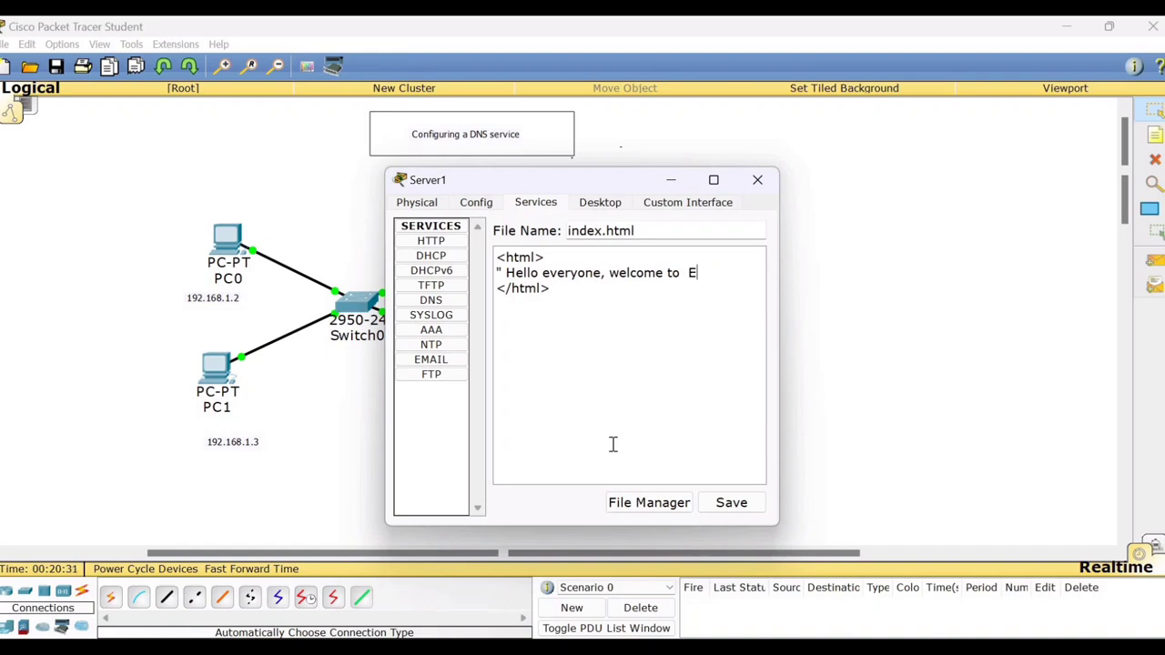
type("ngineering wing\"")
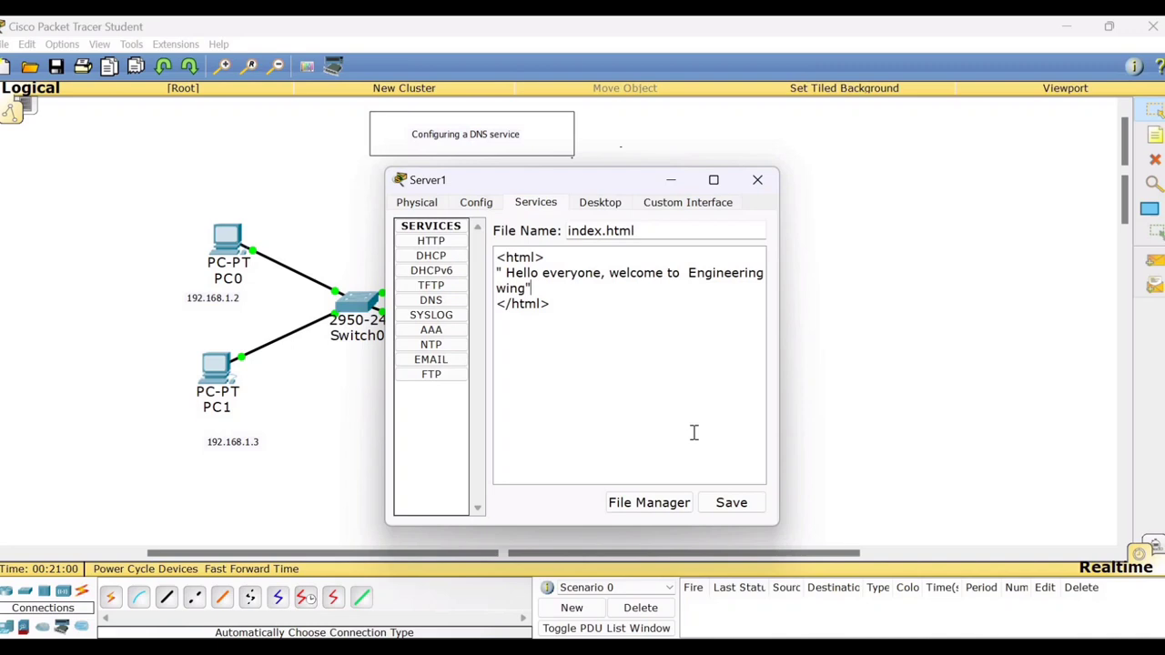
Save index.html, confirm the overwrite, and close Server1's window.
left_click(732, 506)
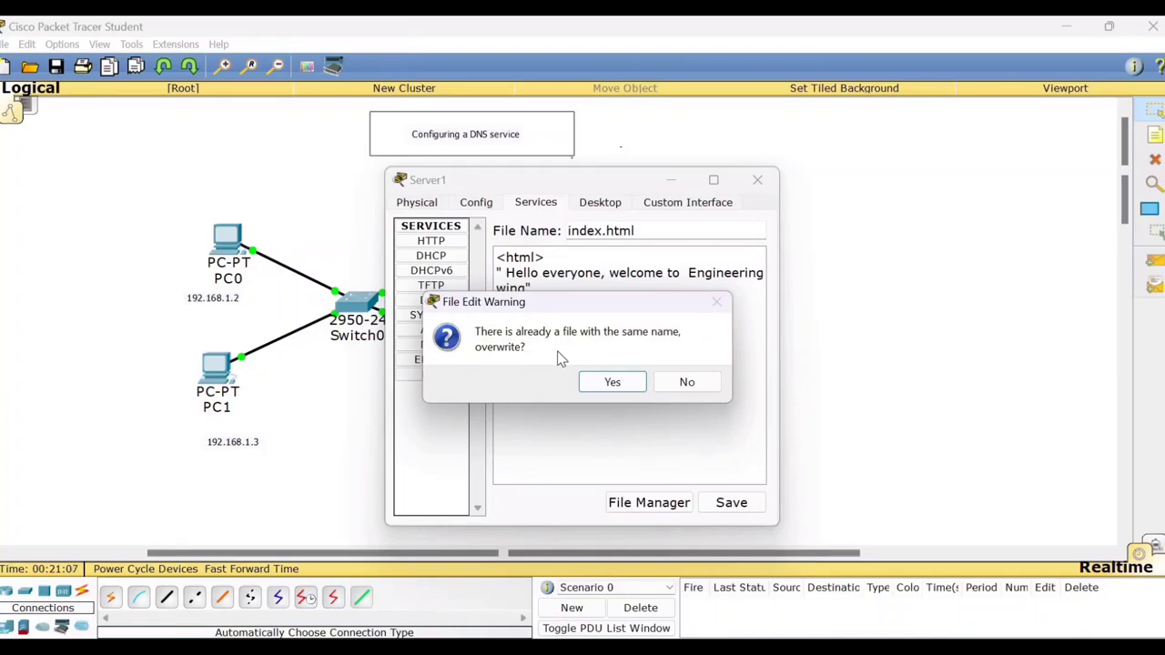
left_click(613, 383)
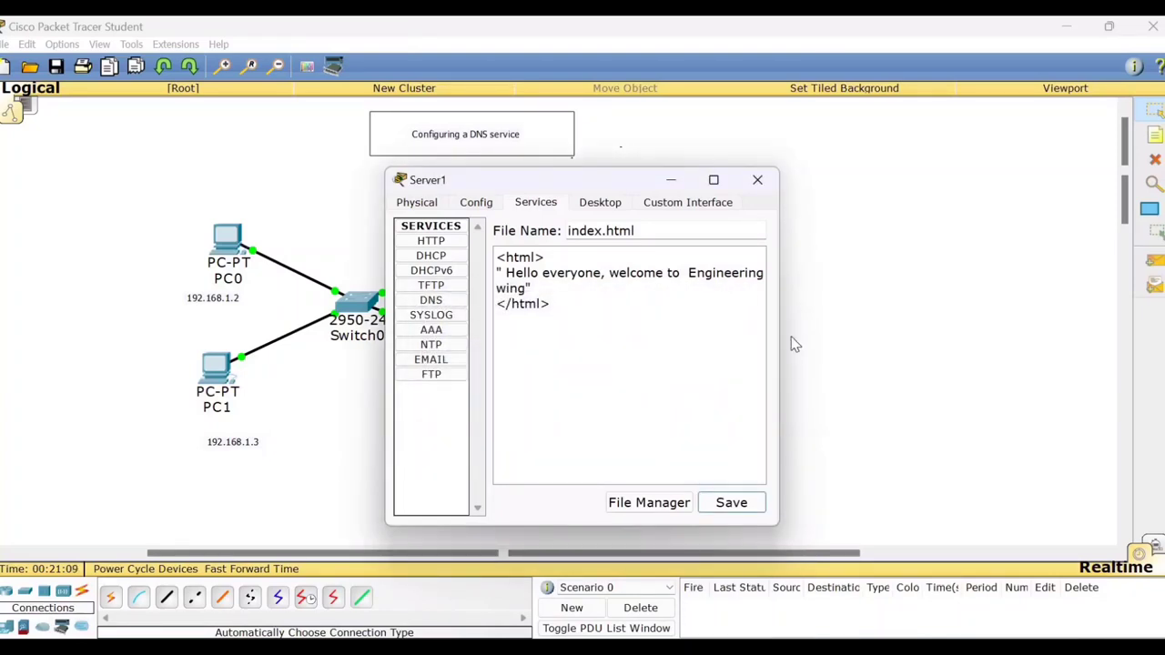
left_click(750, 508)
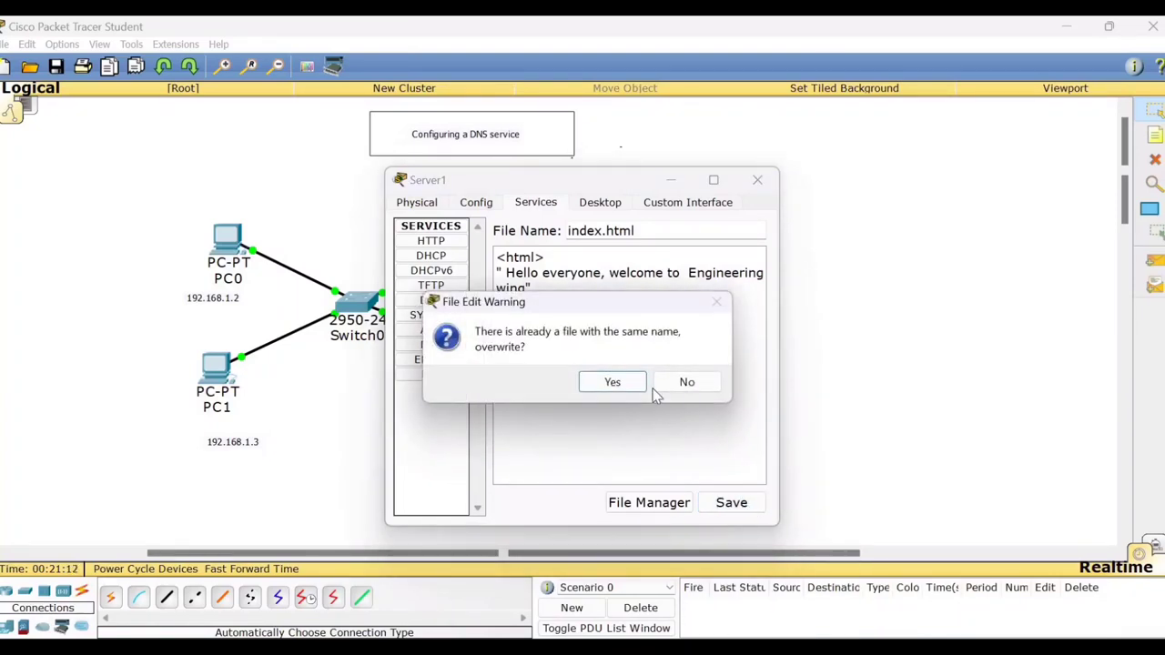
left_click(611, 382)
left_click(759, 182)
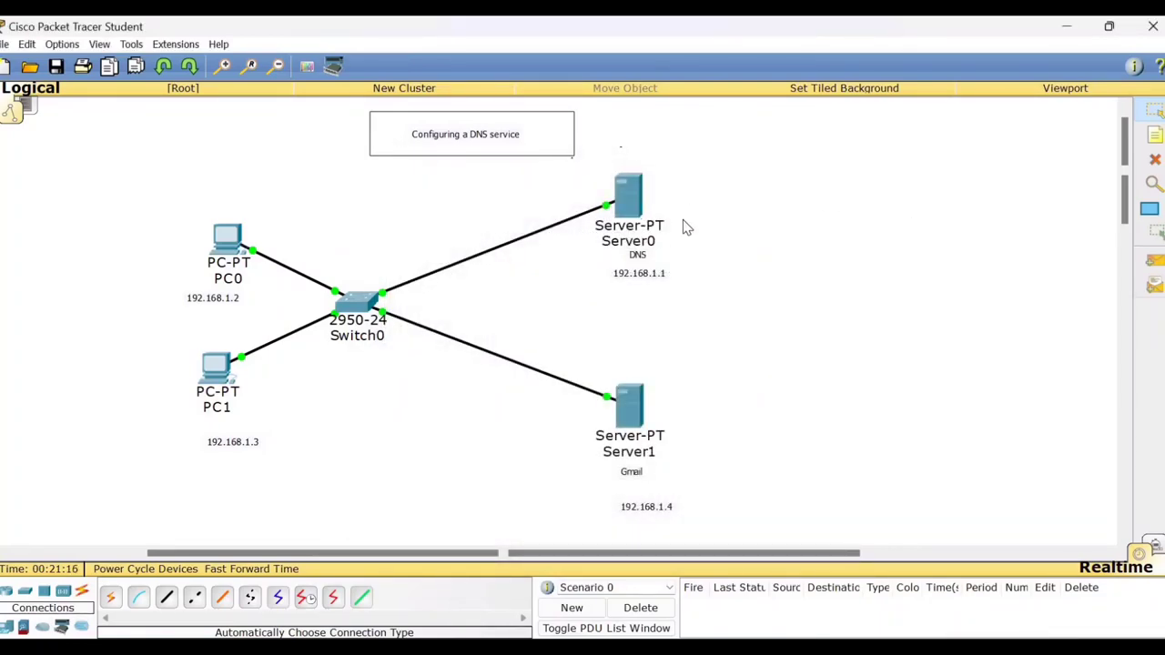
Switch on Server0's DNS service and add an A record mapping gmail.com to 192.168.1.4.
left_click(635, 210)
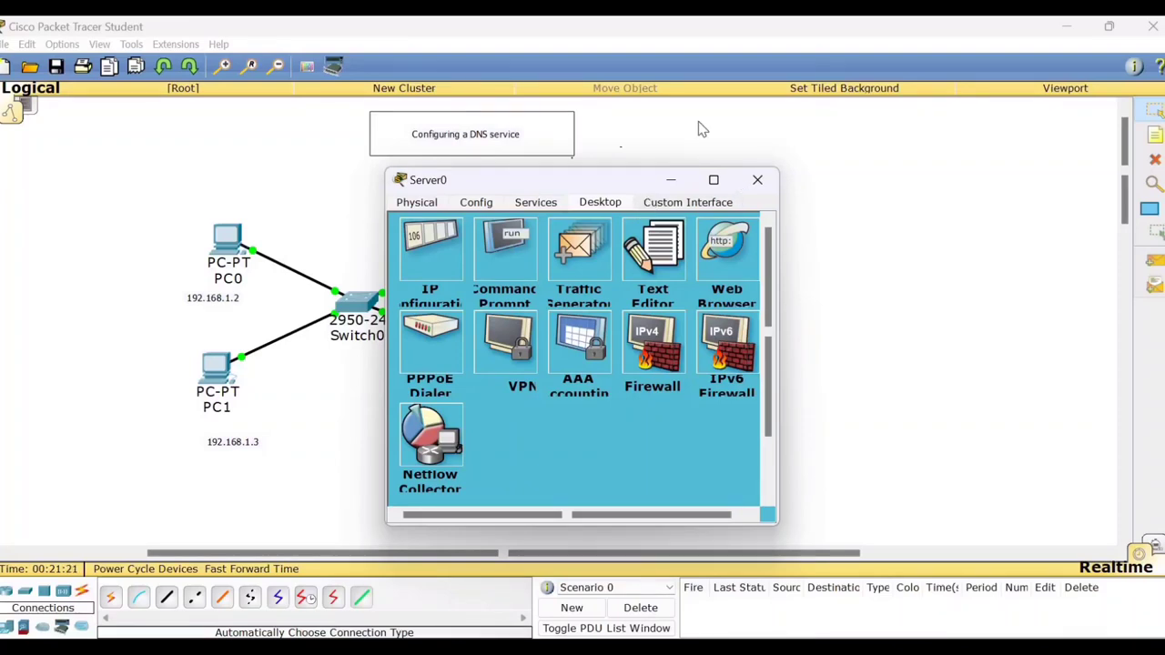
left_click(537, 203)
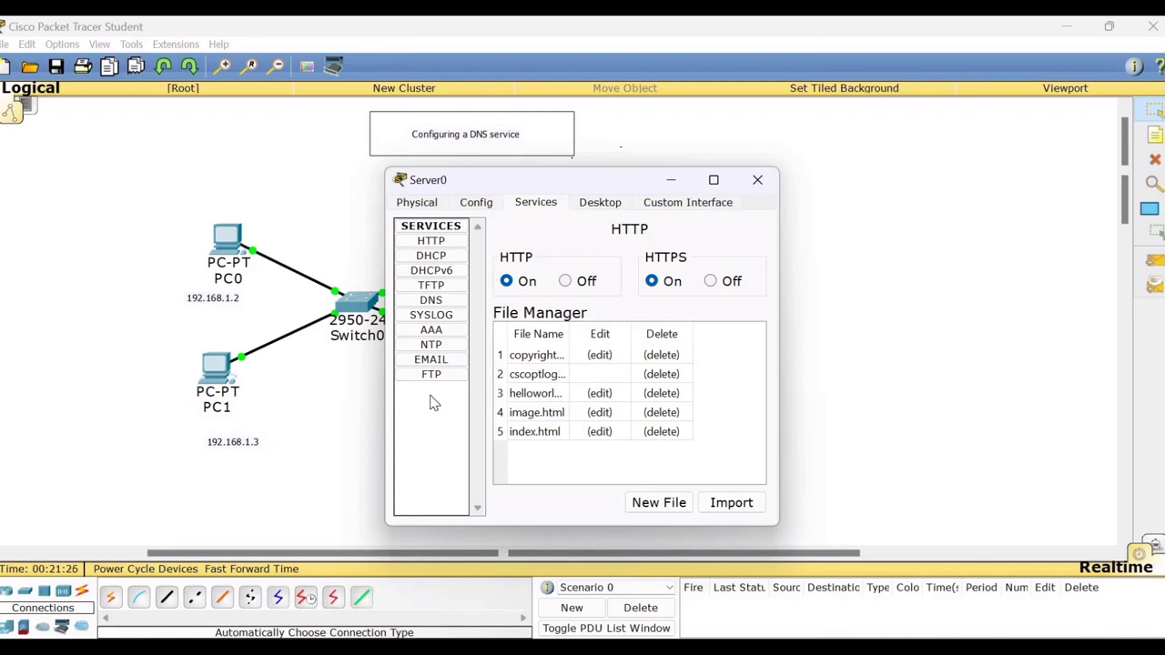
left_click(434, 301)
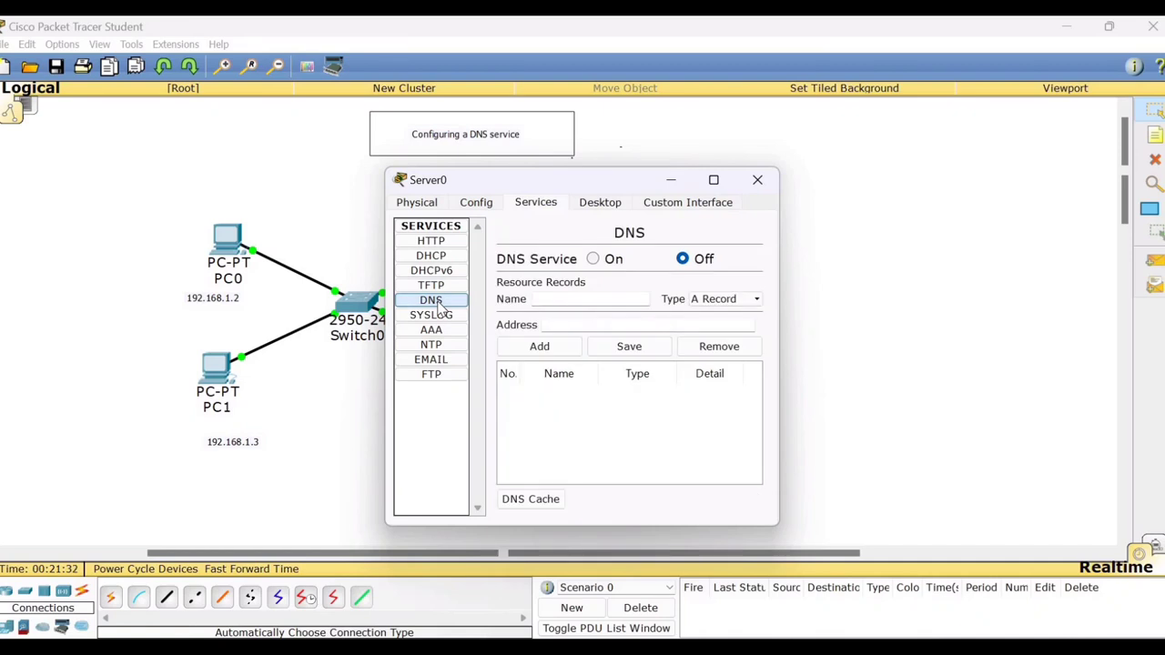
left_click(593, 259)
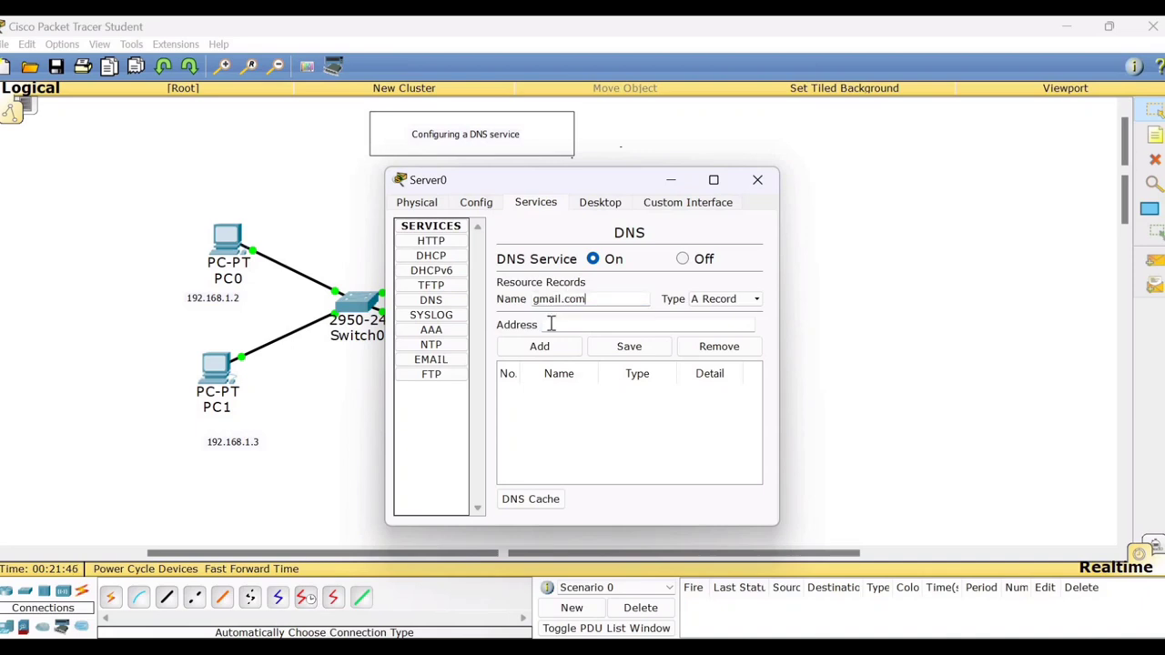
left_click(565, 325)
type("2.168.1.4")
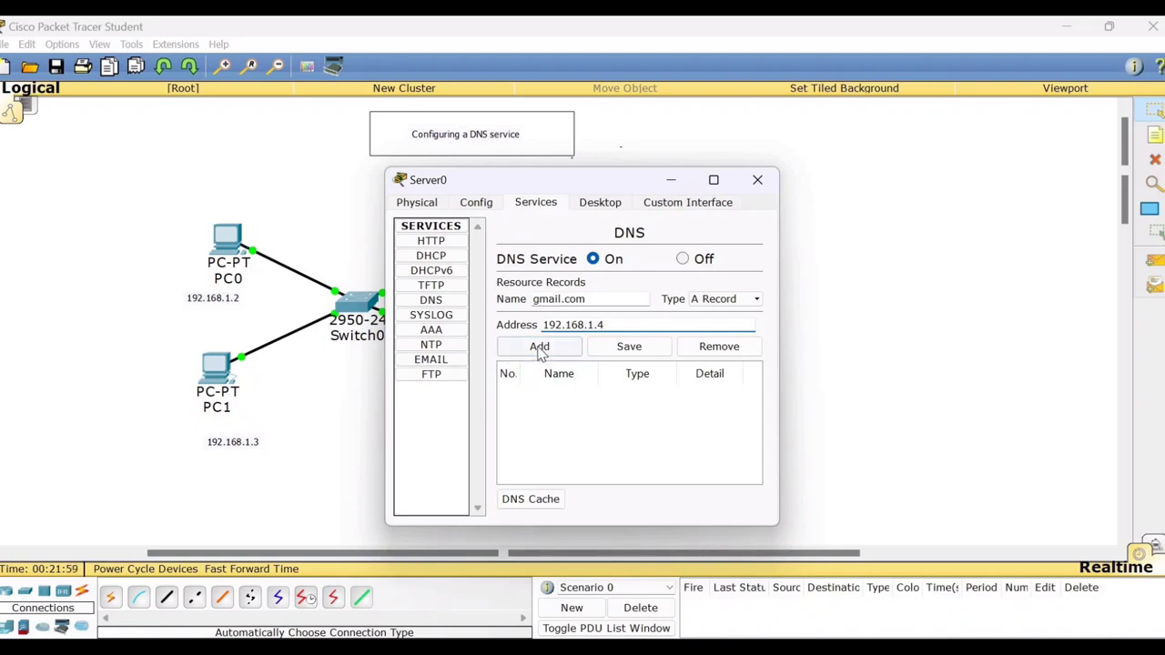
left_click(542, 355)
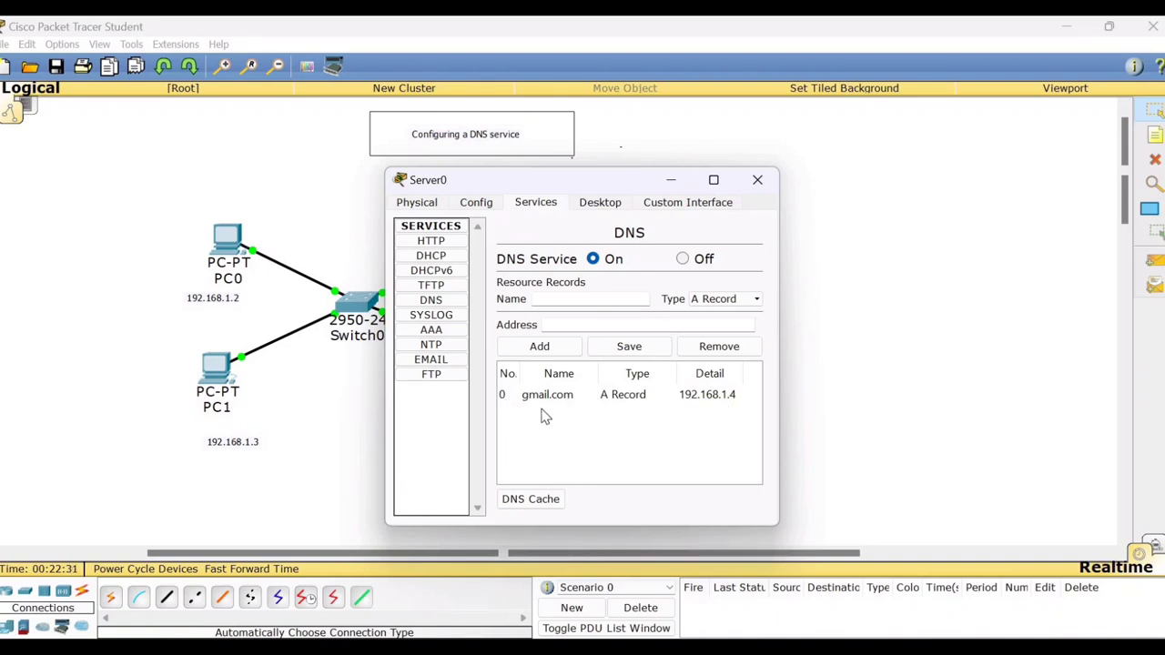
left_click(757, 179)
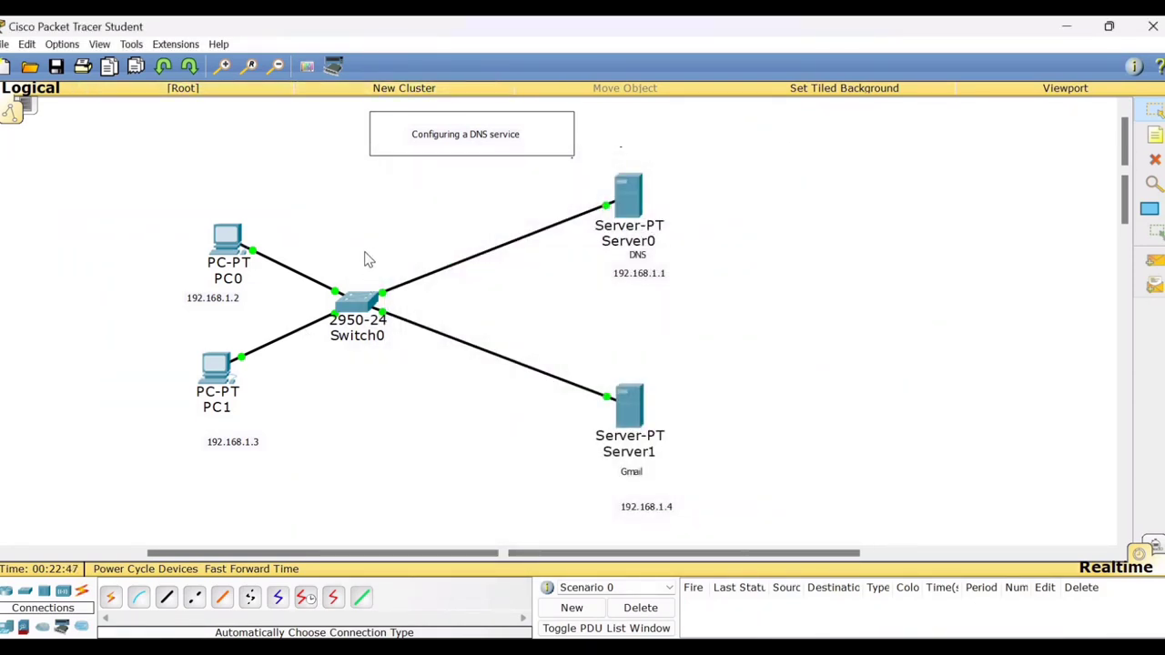
left_click(229, 242)
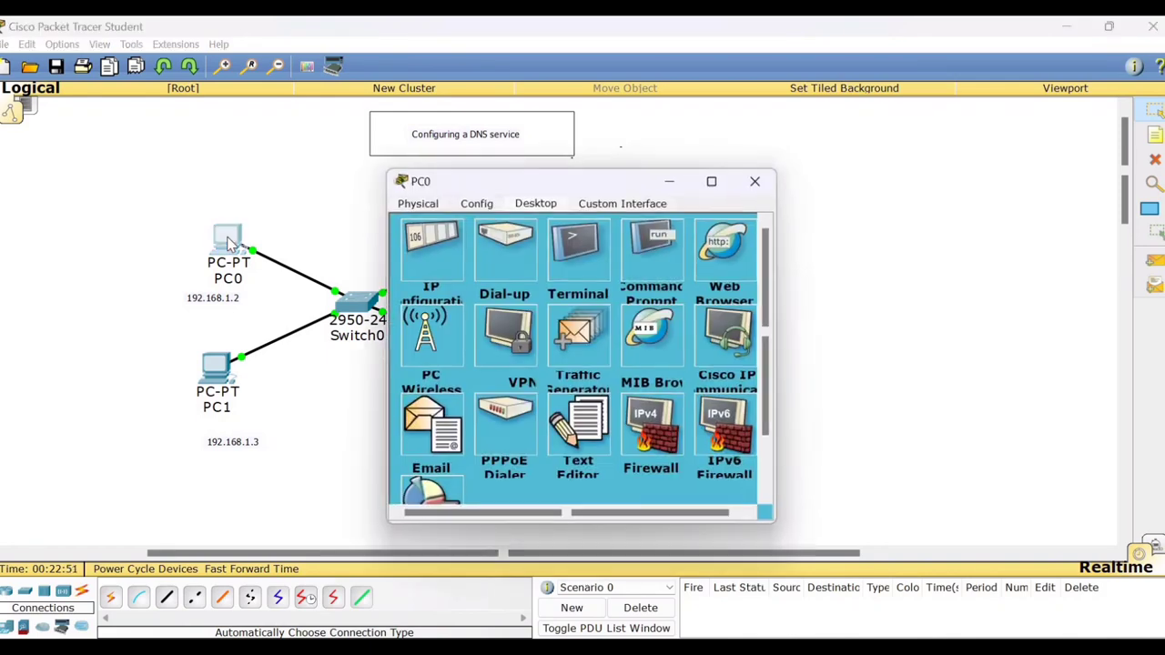
left_click(729, 252)
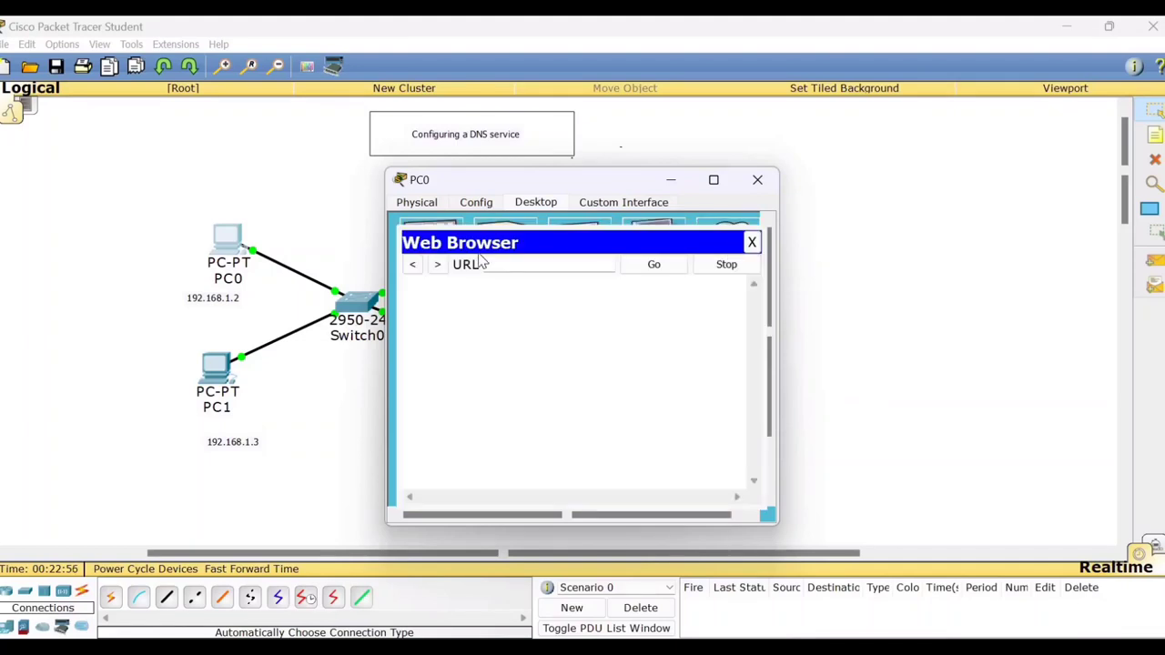
type("gmail.com")
key("Return")
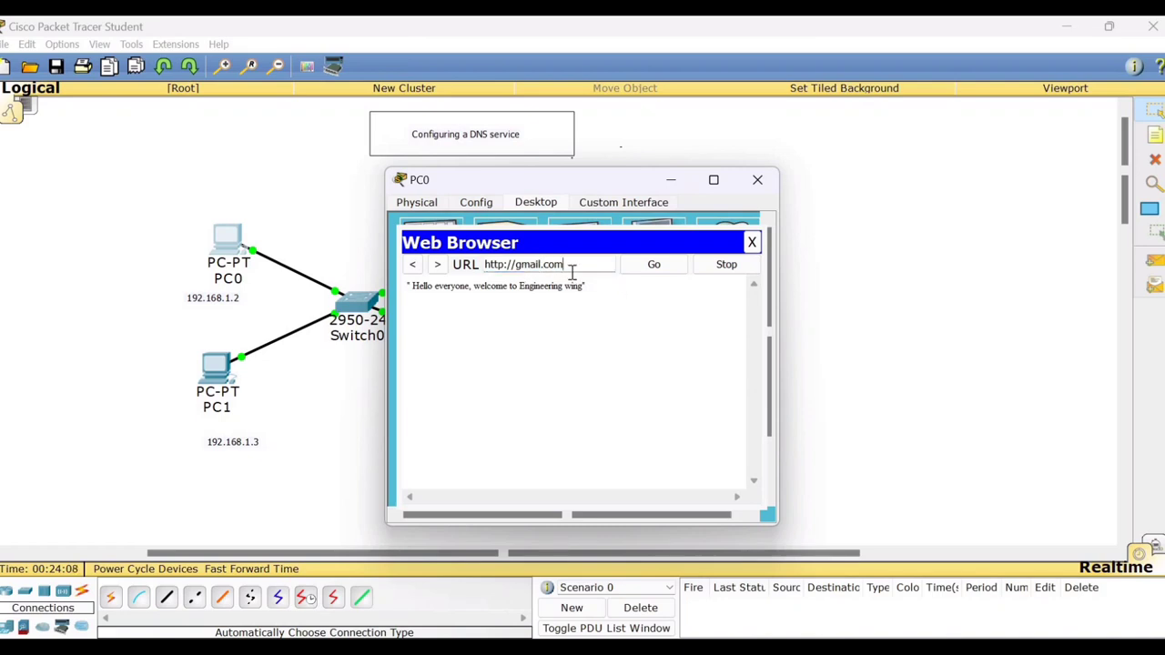
left_click(572, 270)
left_click(753, 243)
Close PC0's window to return to the topology.
left_click(757, 180)
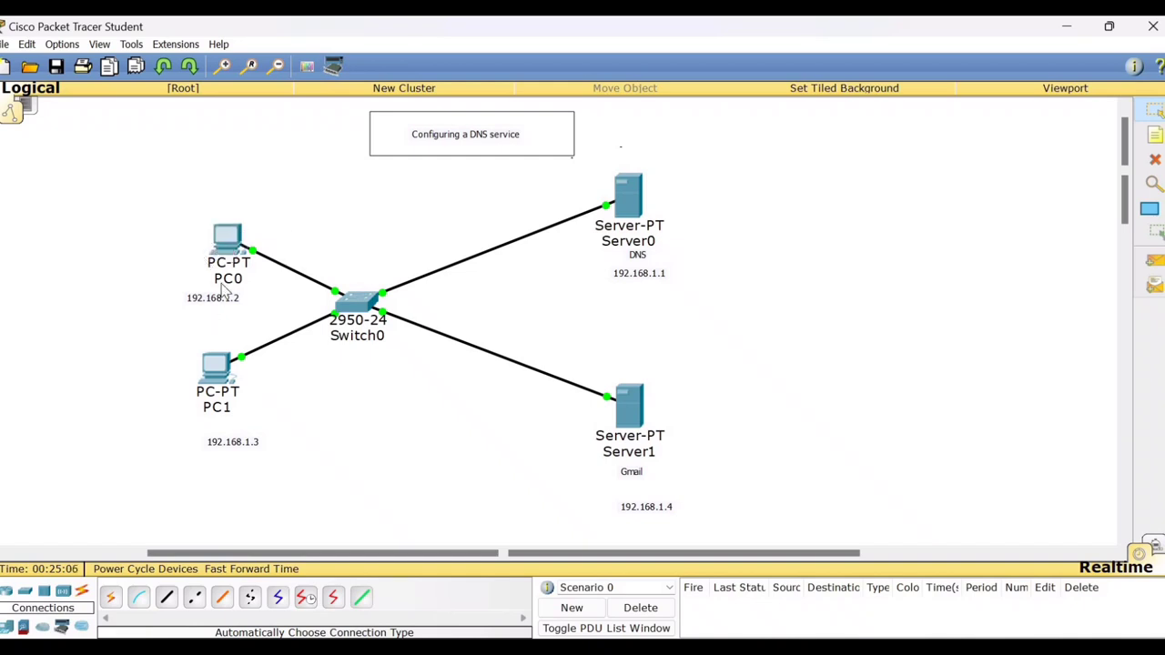
Ping 192.168.1.2 from PC1's Command Prompt and get four replies.
left_click(217, 367)
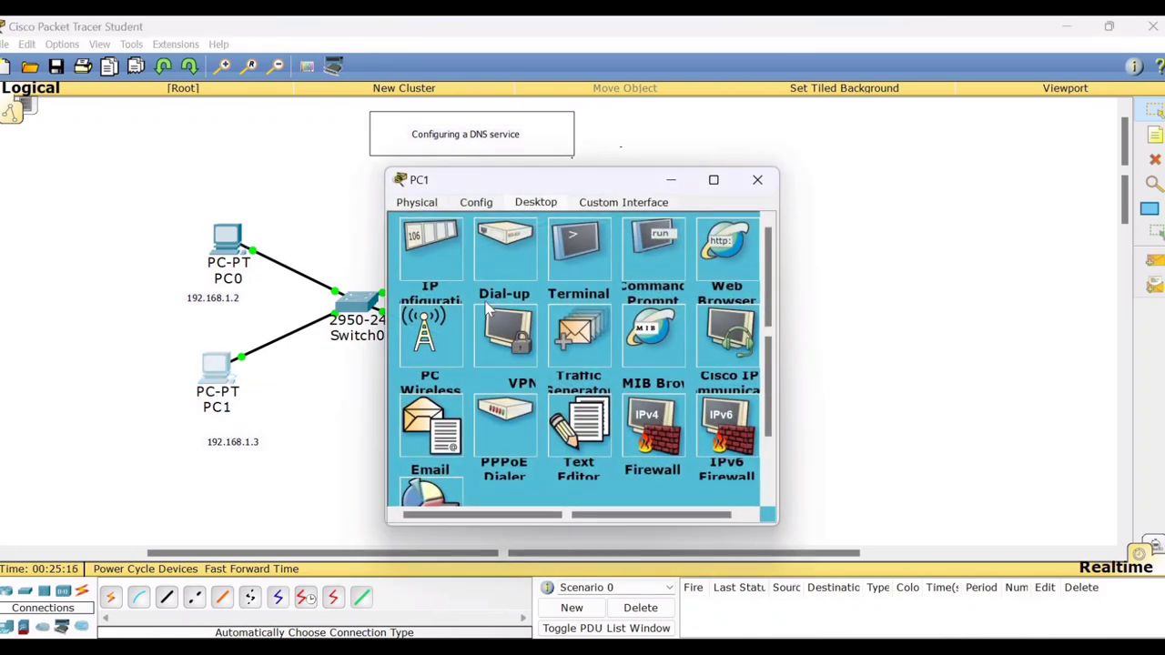
left_click(642, 262)
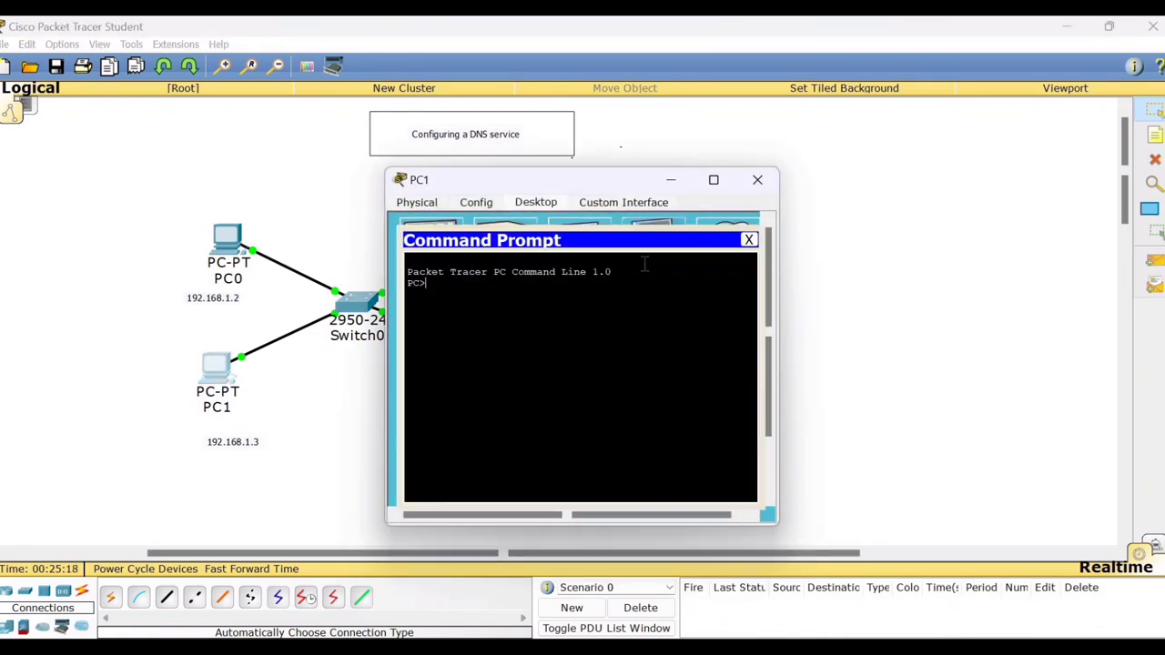
type("ping")
type("192.168.1.2")
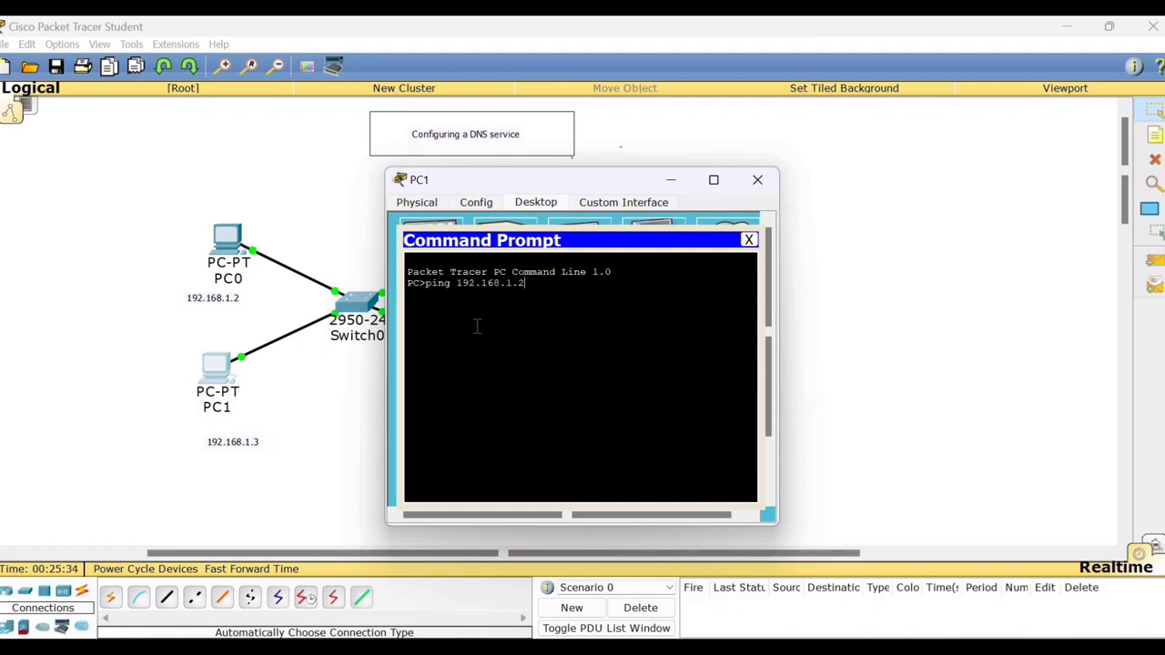
key("Return")
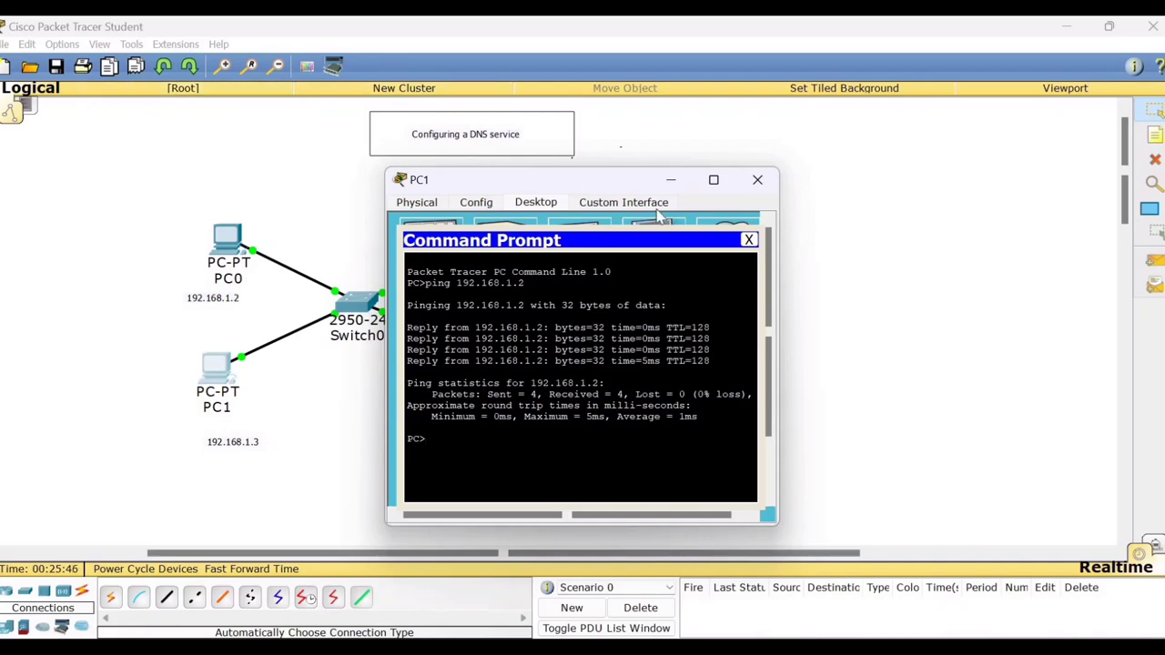
left_click_drag(584, 189, 708, 265)
Close PC1's window, add a note with PC0's hostname under its address, and delete the stray empty note.
left_click(880, 255)
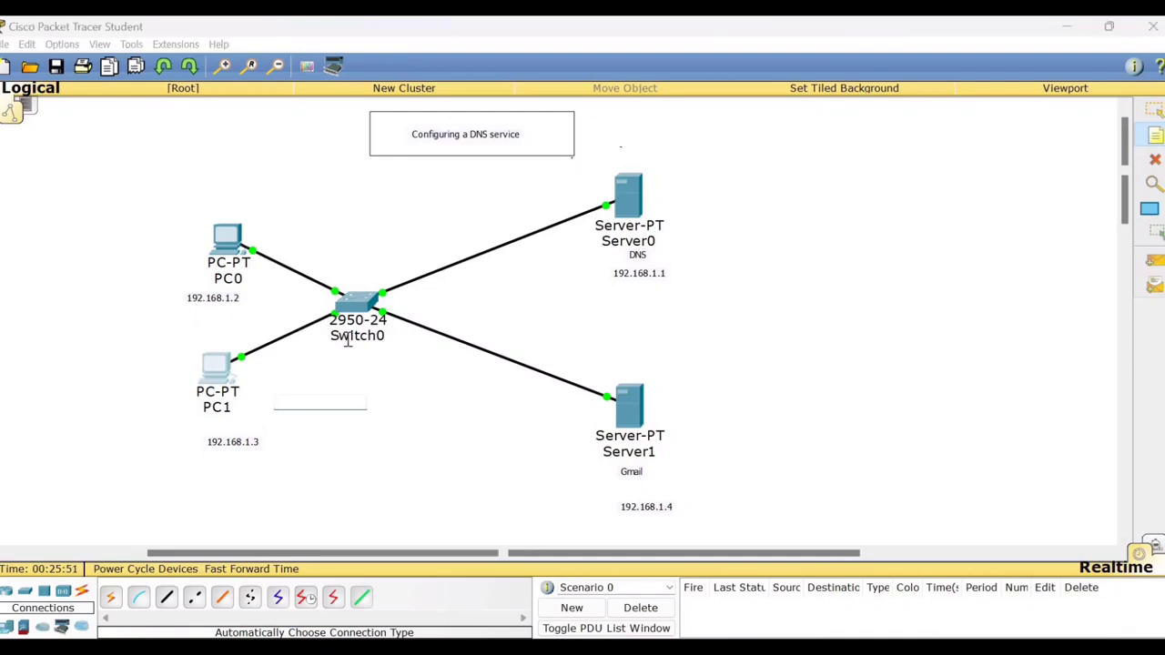
type("shabana")
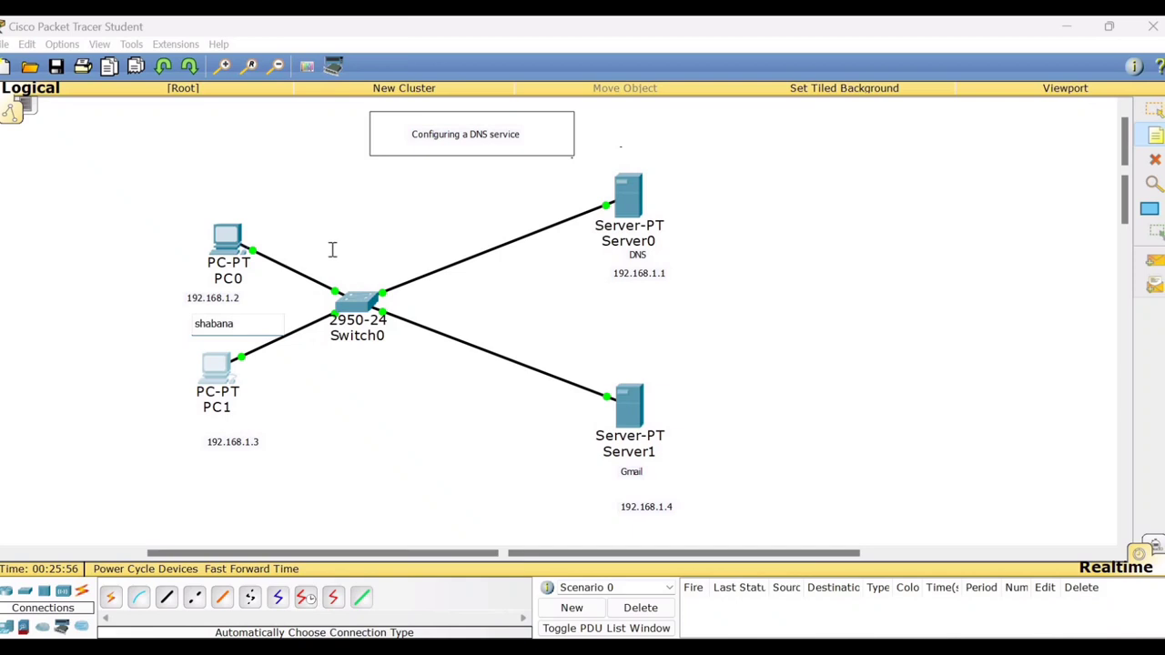
left_click(242, 299)
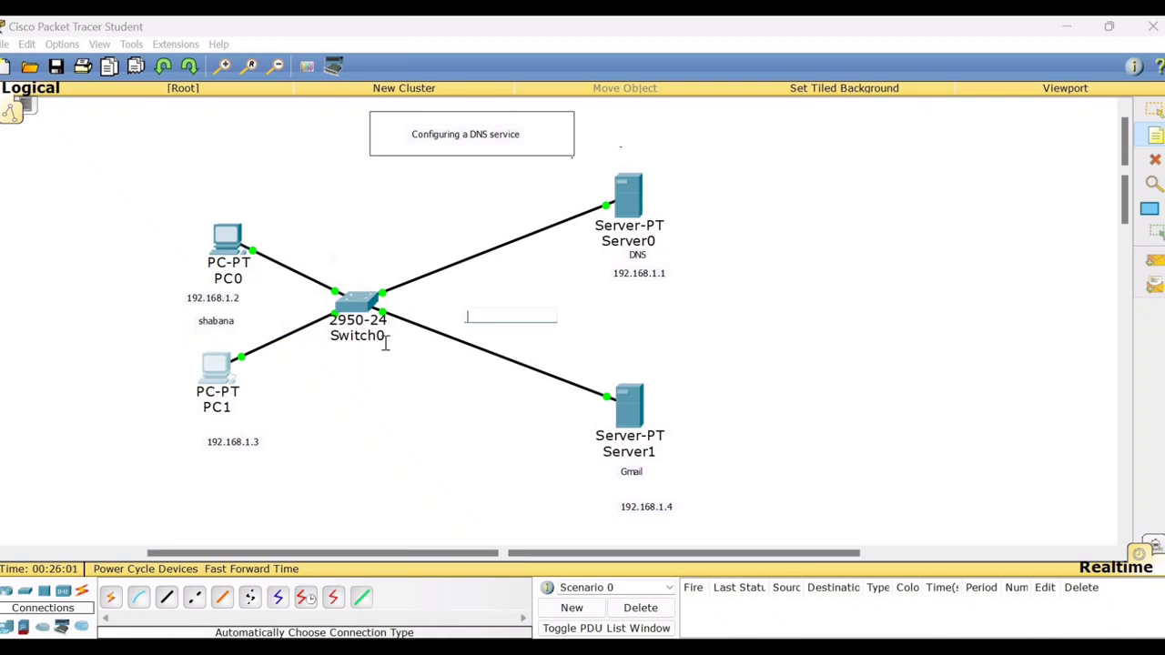
left_click(1154, 161)
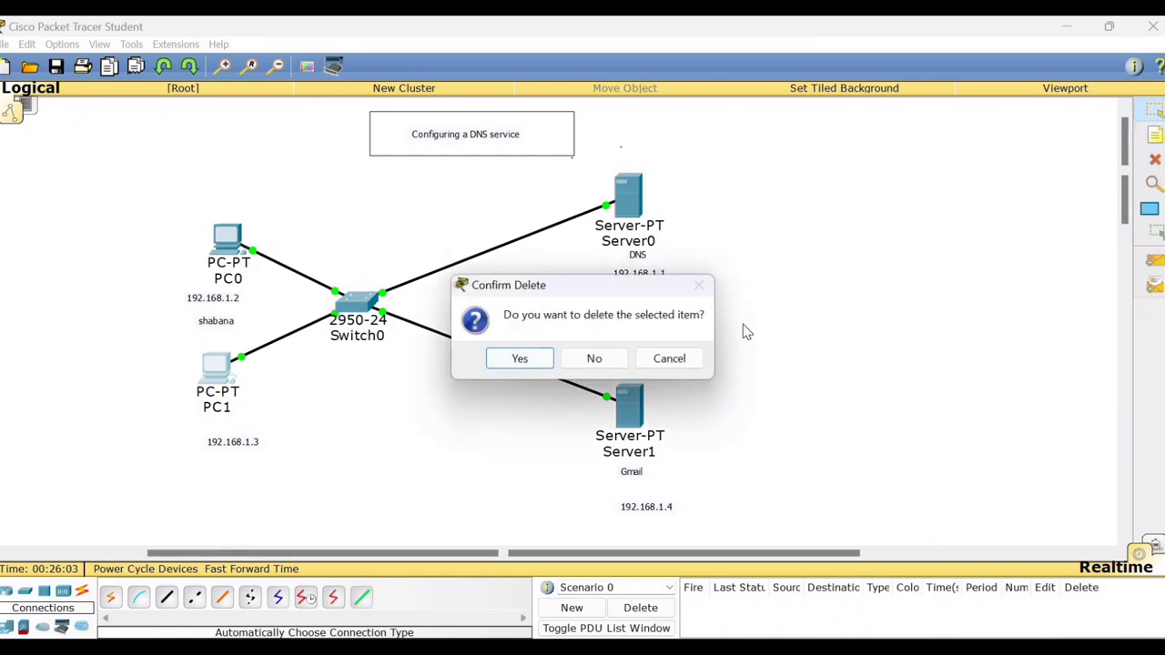
left_click(616, 362)
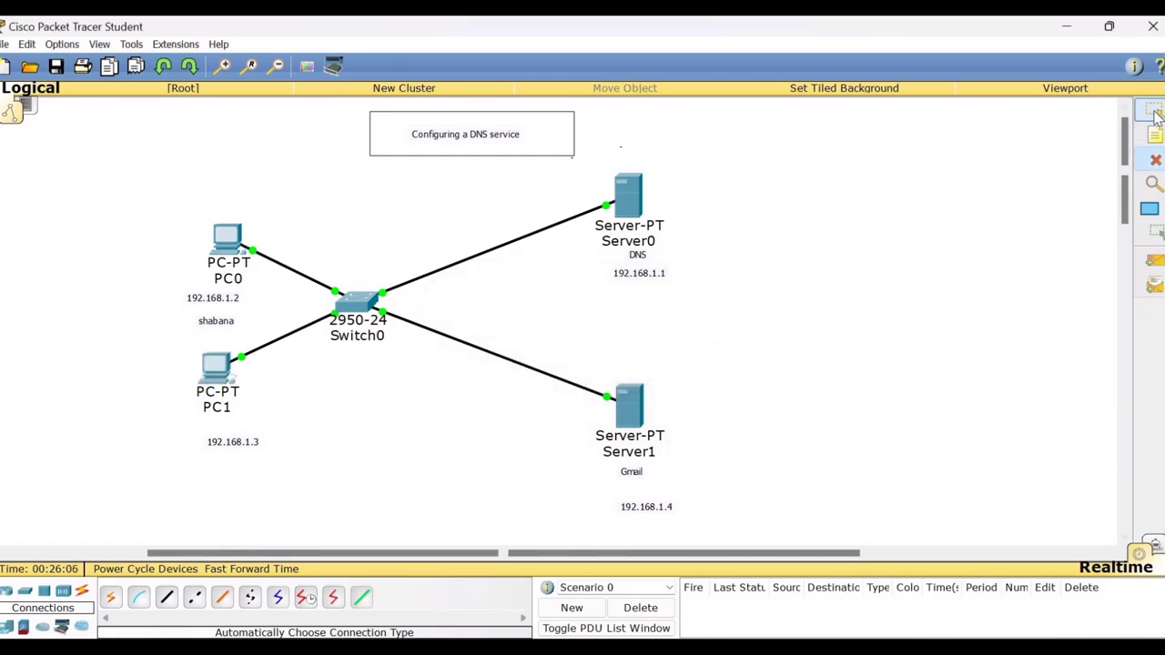
Ping PC0 by hostname from PC1, which fails with 'could not find host'.
left_click(217, 362)
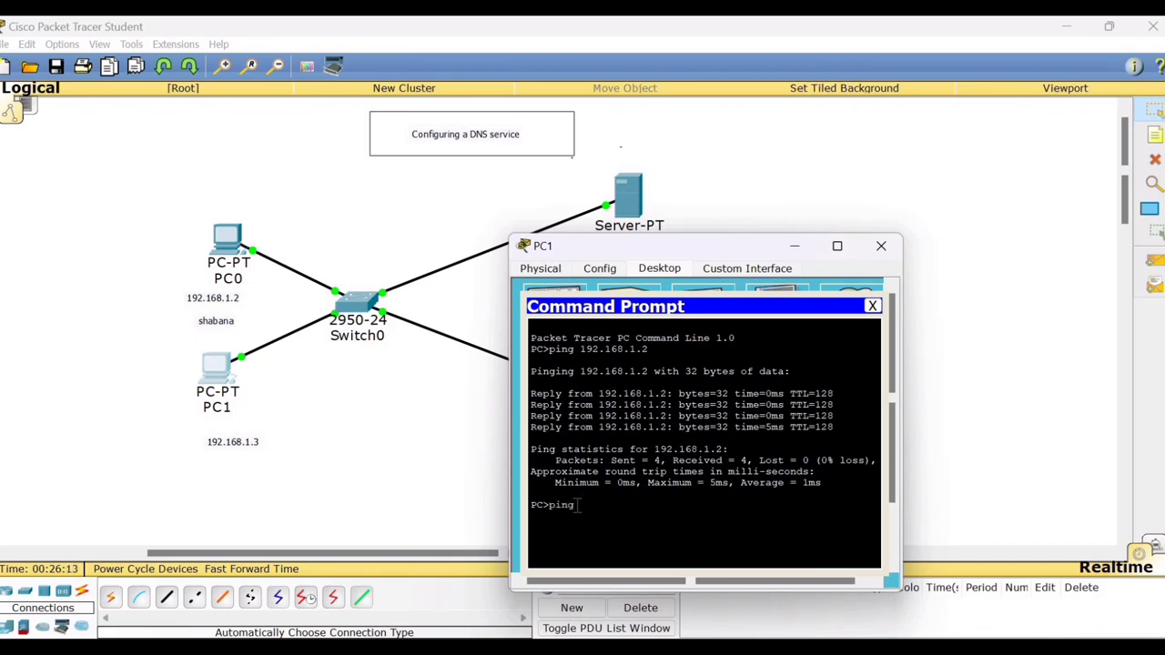
type("ping shabana")
key("Return")
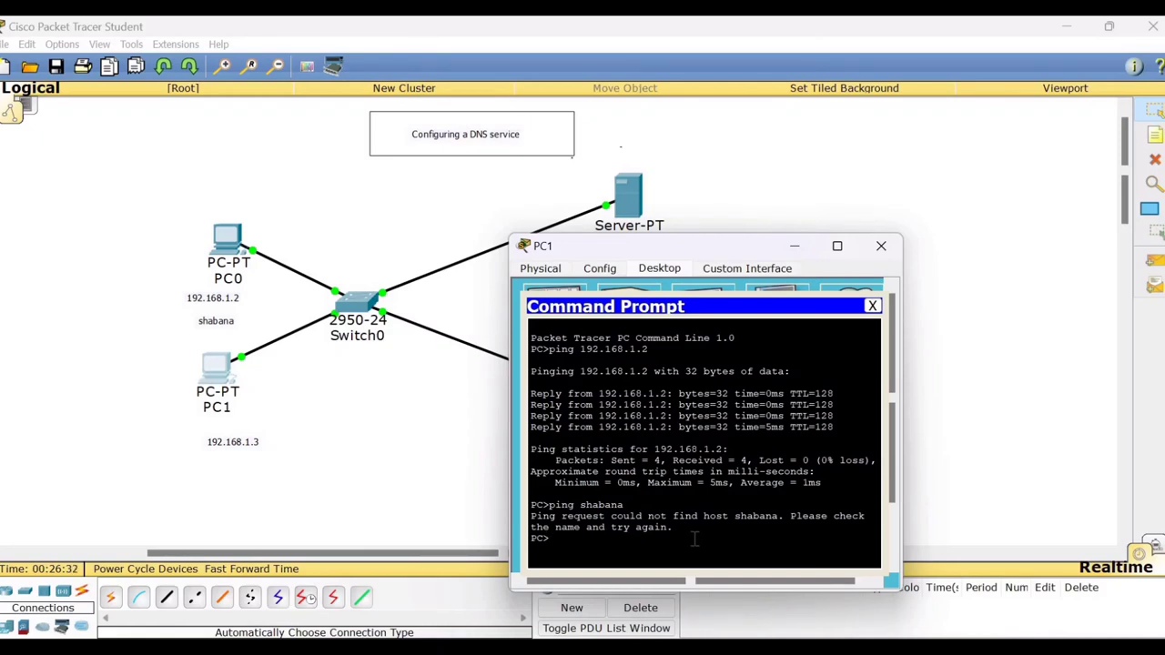
left_click(873, 307)
left_click(881, 245)
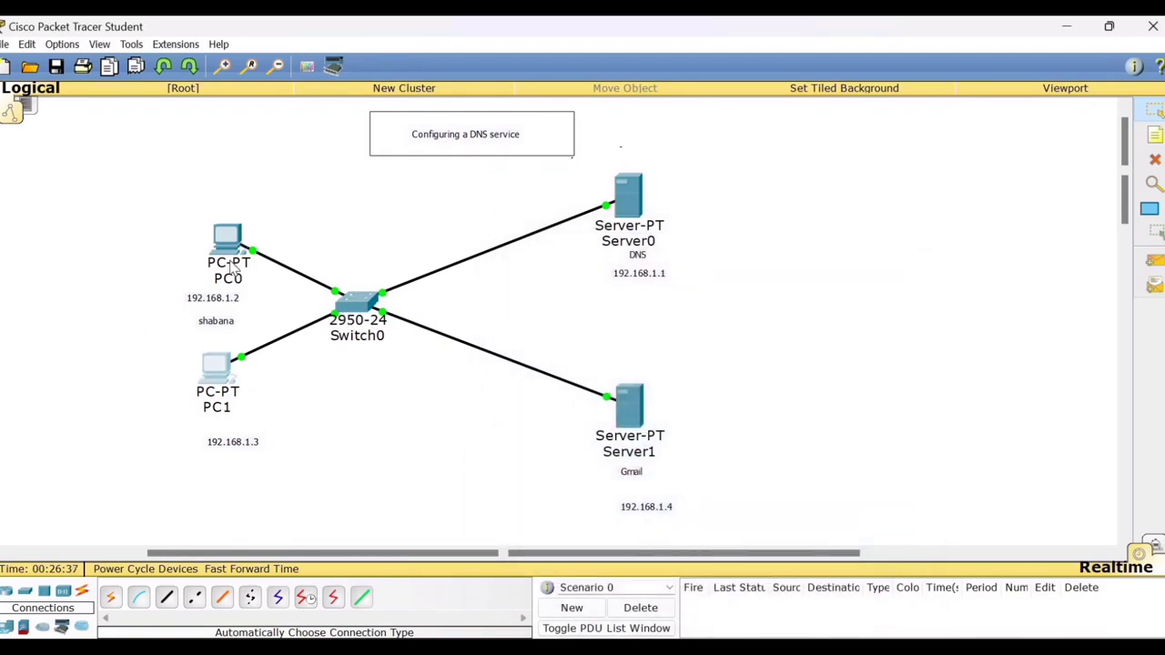
Add a DNS A record on Server0 mapping PC0's hostname to 192.168.1.2.
left_click(630, 207)
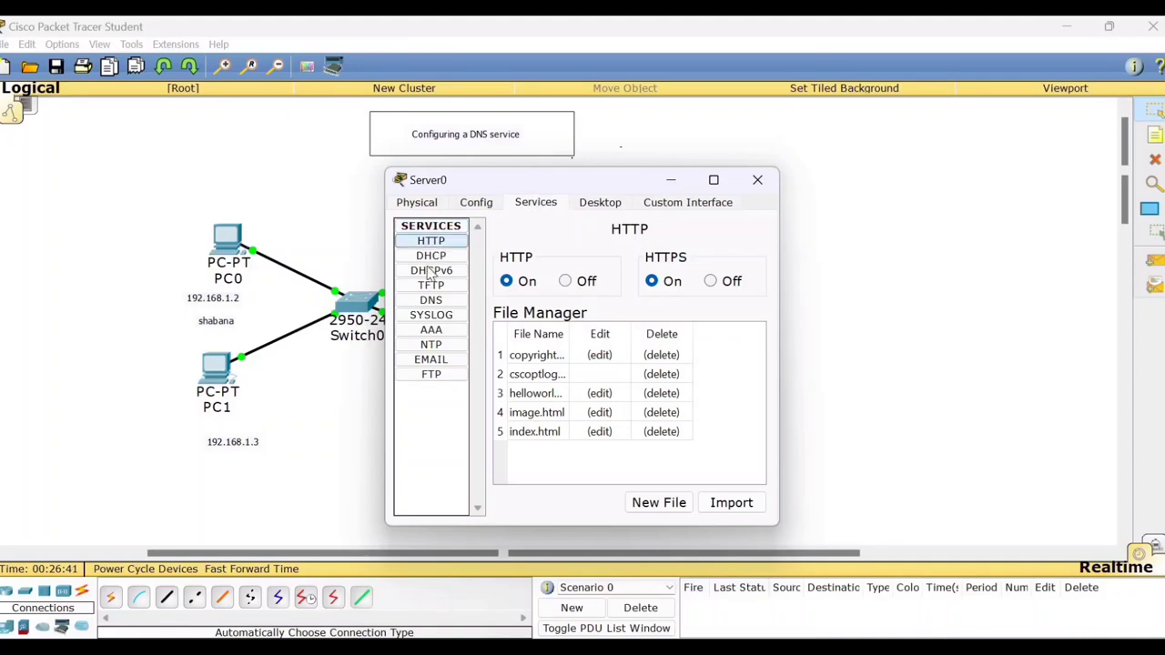
left_click(430, 301)
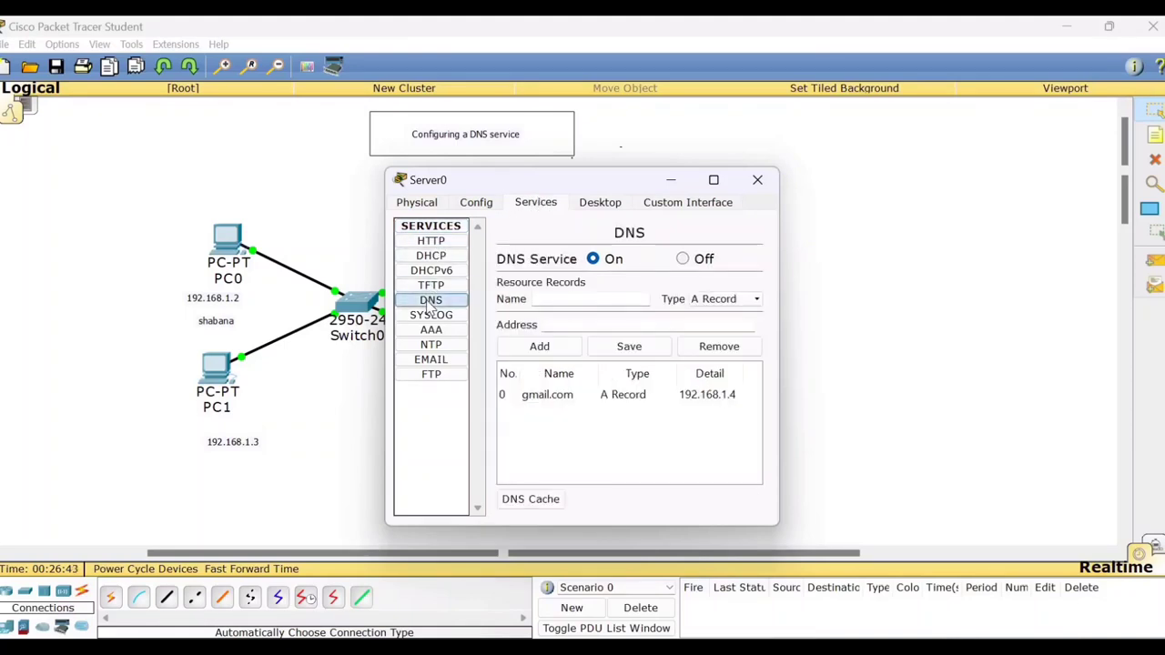
left_click(579, 299)
type("shabana")
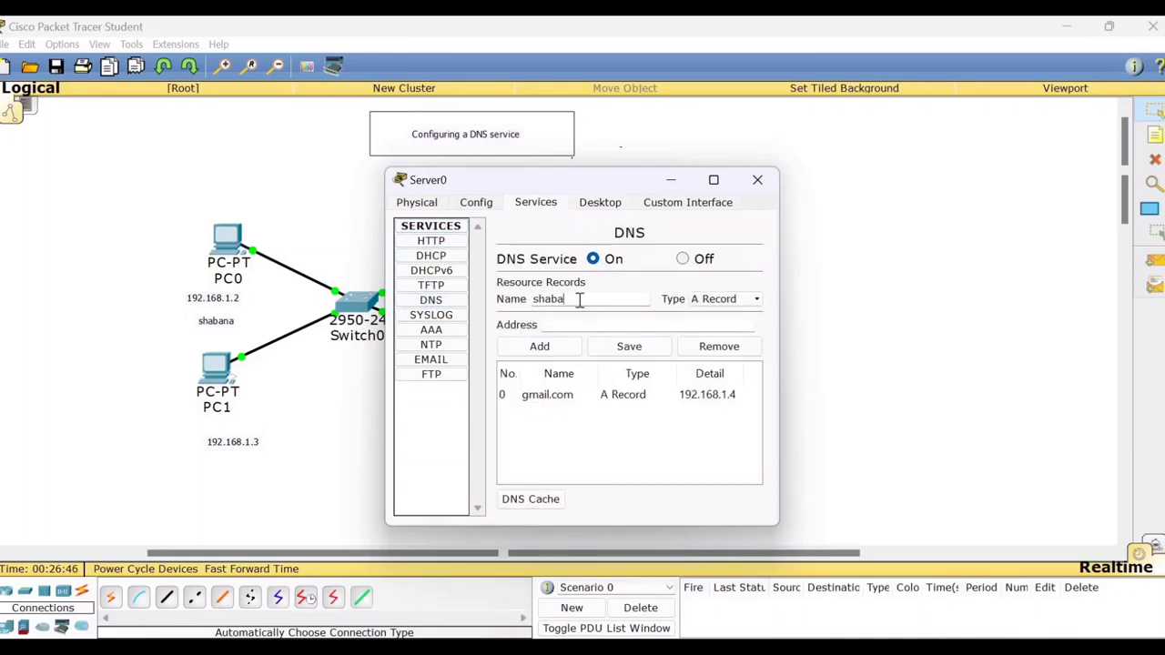
left_click(565, 324)
type("192.168.1.2")
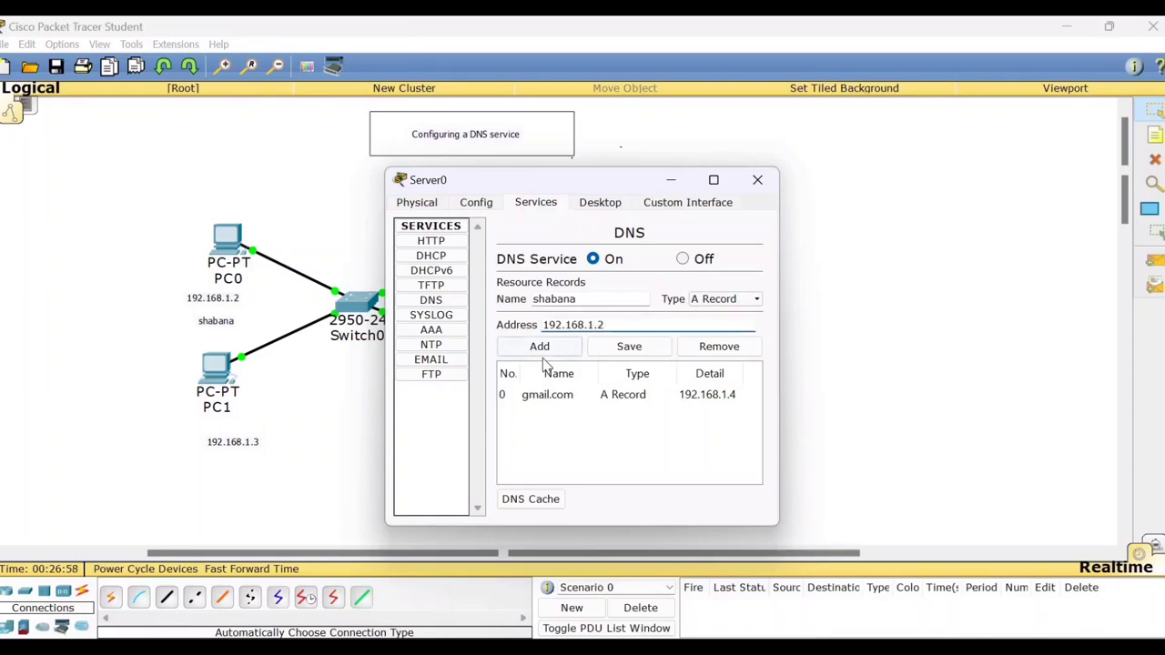
left_click(539, 346)
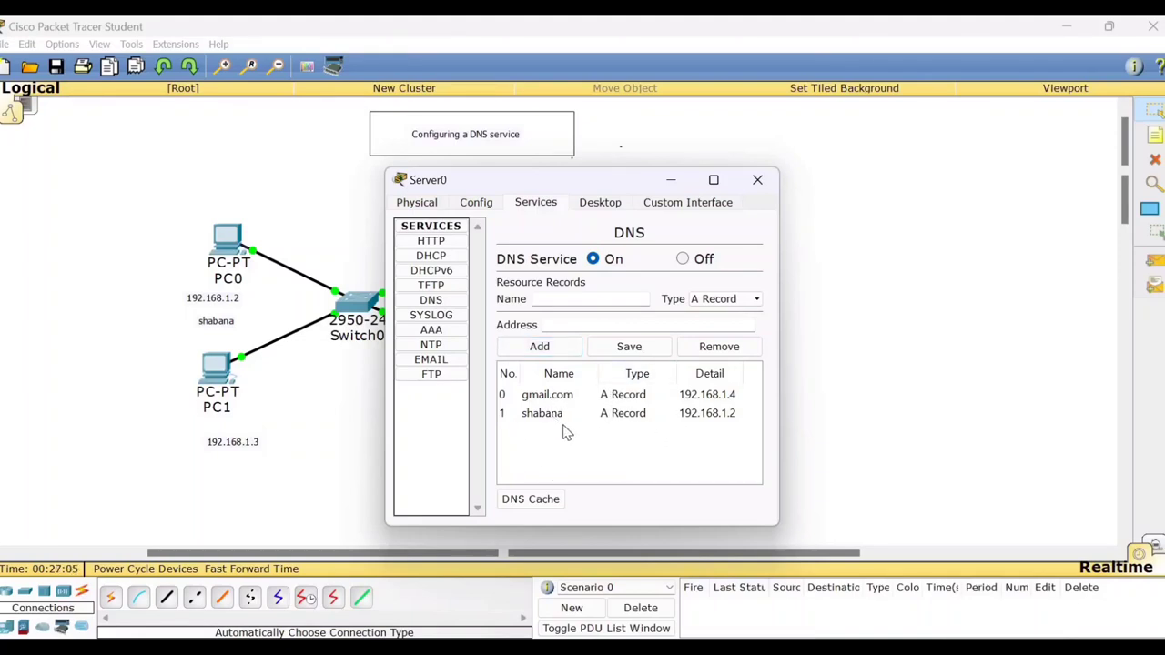
left_click(757, 181)
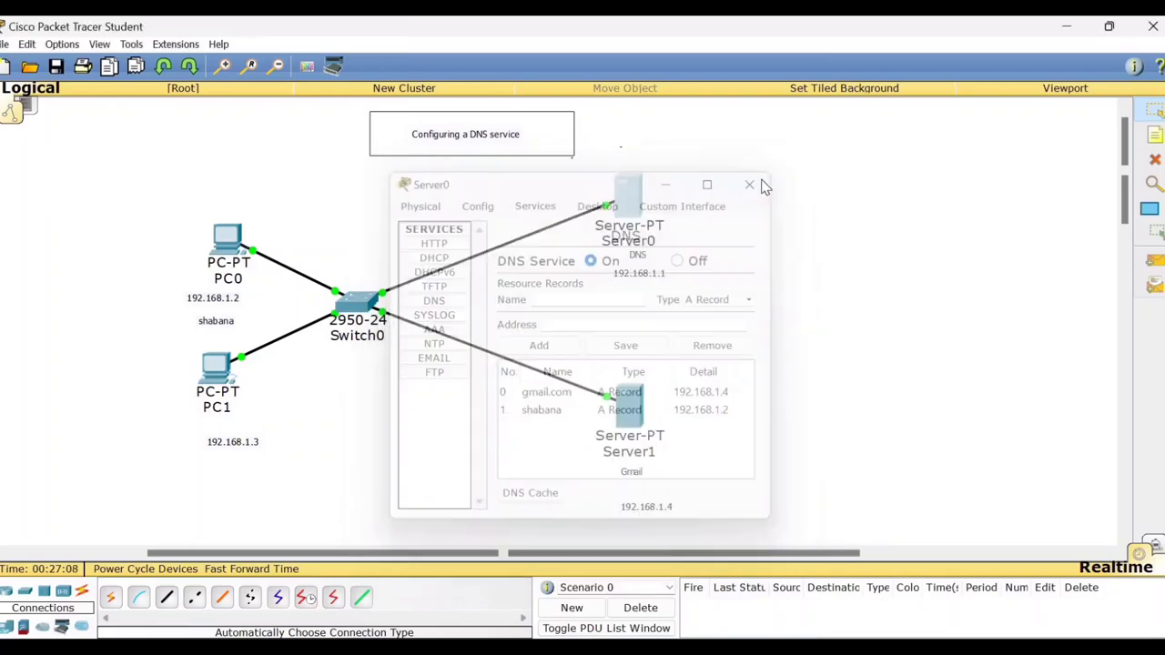
Check PC1's IP Configuration for its DNS server setting.
left_click(224, 390)
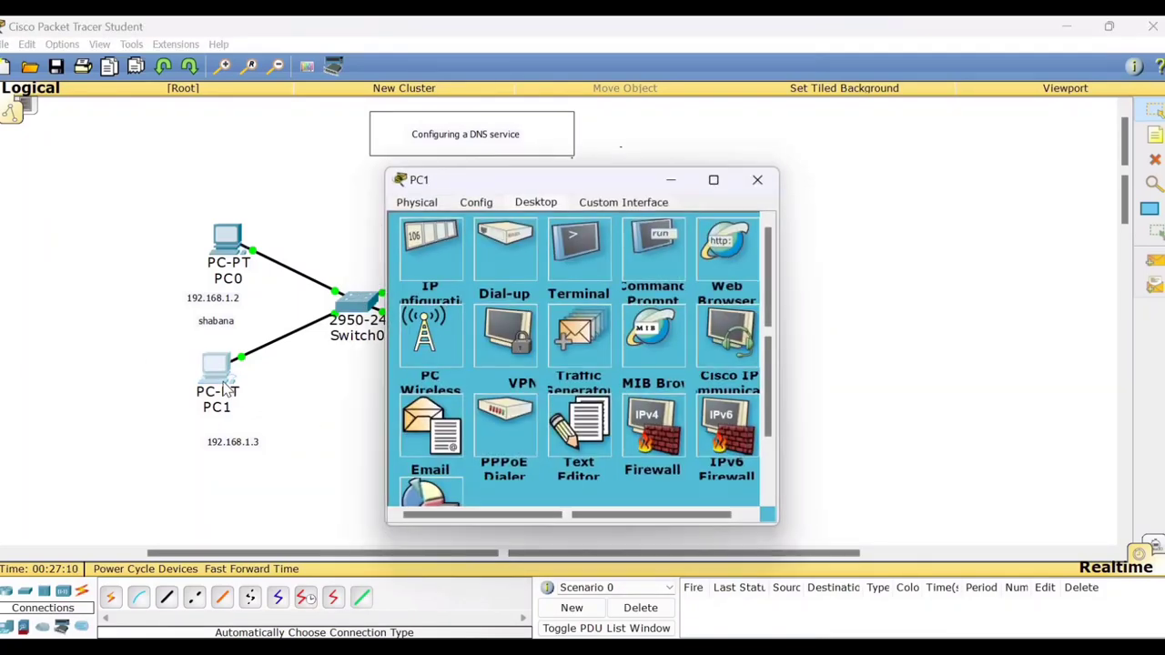
left_click(437, 273)
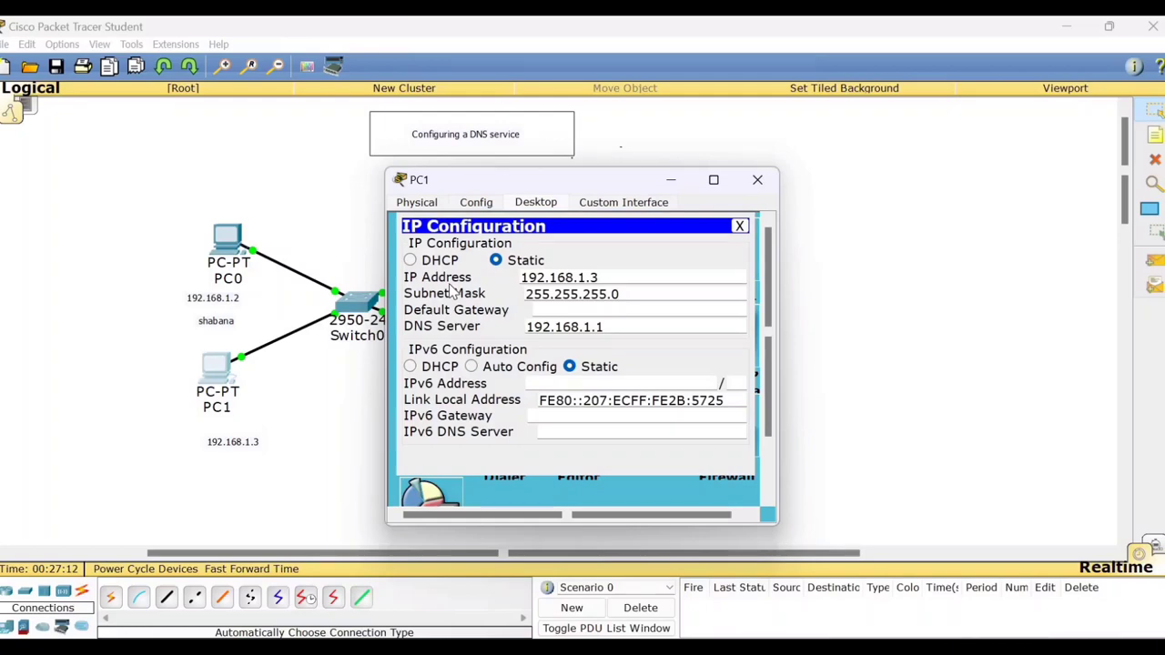
left_click(757, 180)
Ping PC0 by hostname from PC1, now resolving to 192.168.1.2 with four replies.
left_click(219, 383)
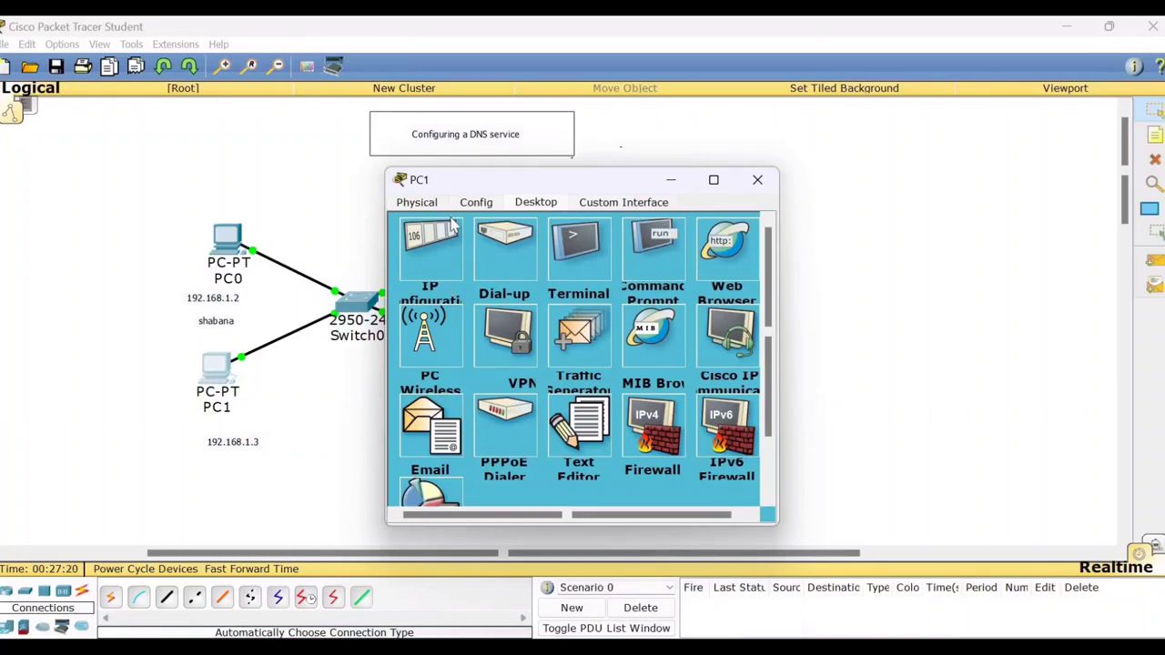
left_click(648, 257)
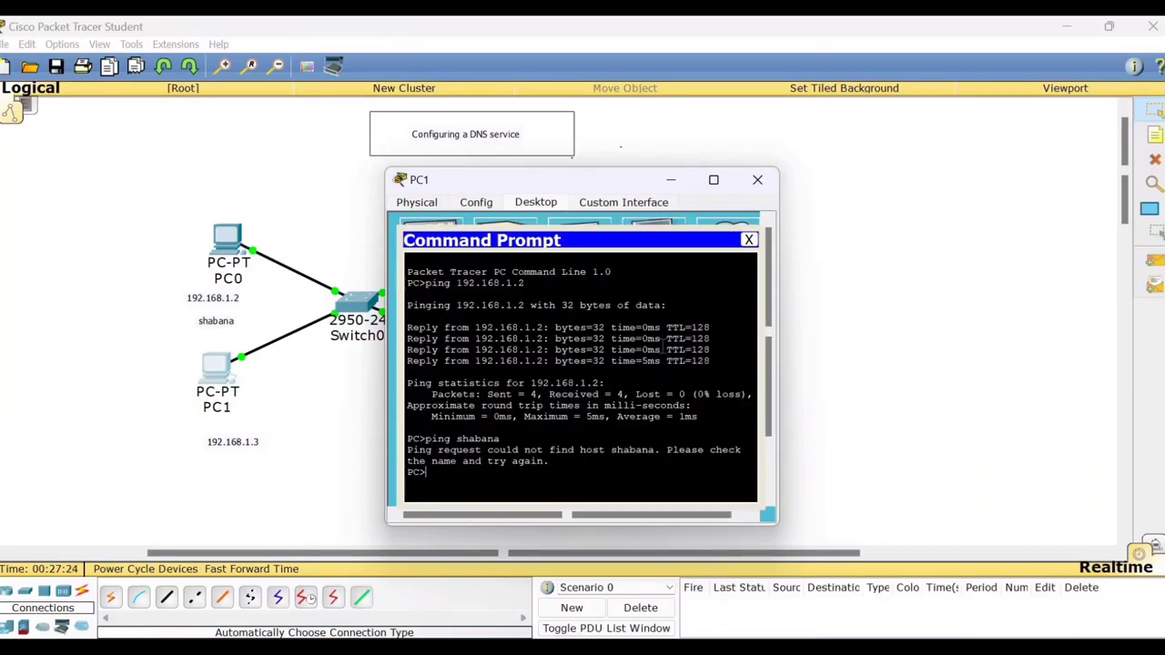
type("ping shabana")
key("Return")
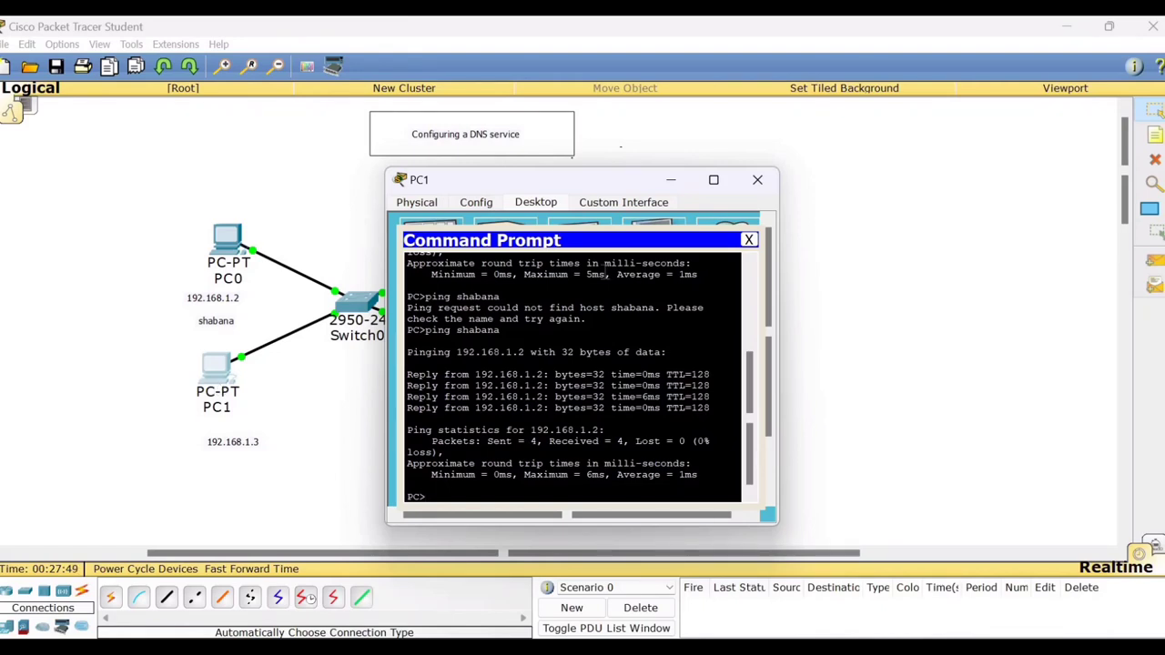
left_click(748, 240)
left_click(758, 181)
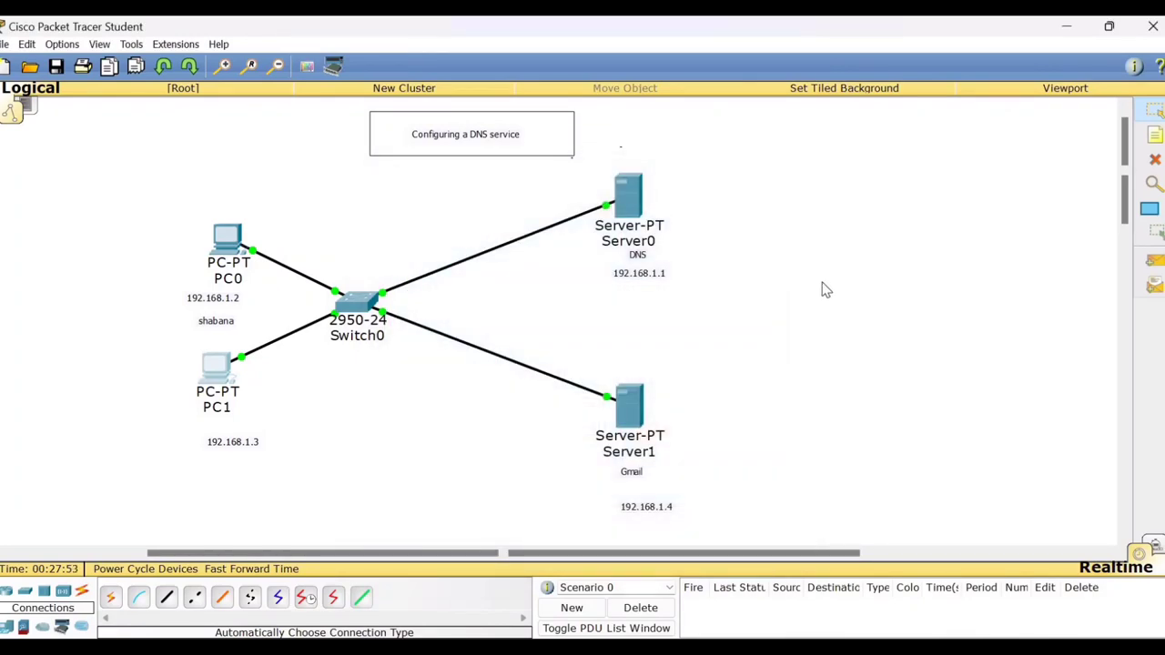